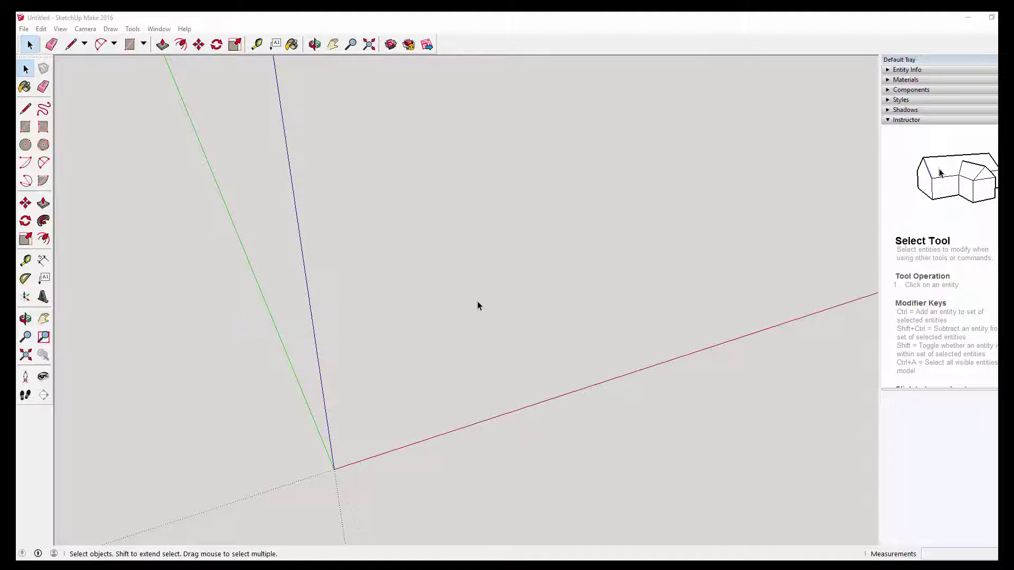
Step: Draw a flat rectangular plaque face on the ground plane
left_click(130, 46)
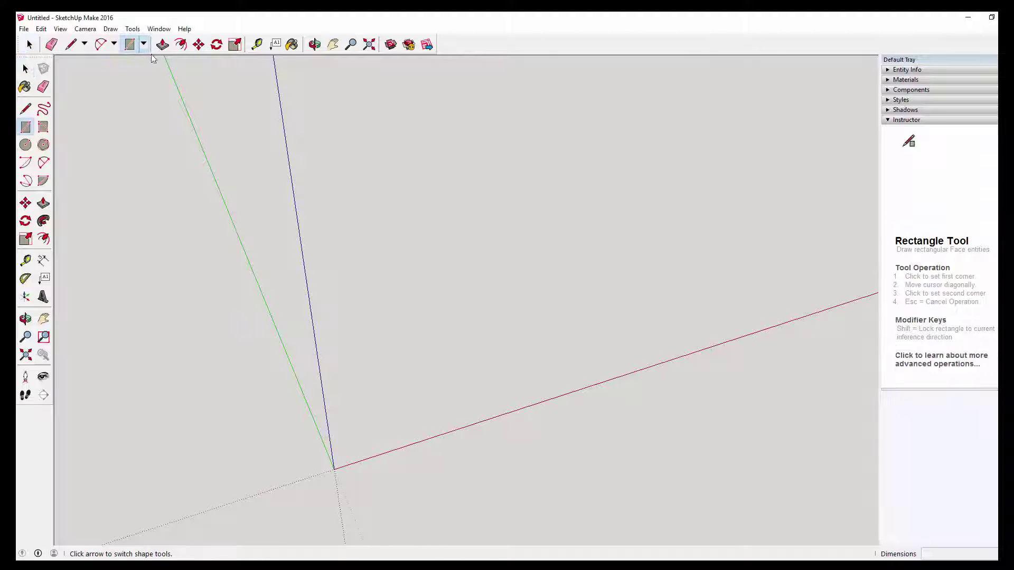
left_click(364, 207)
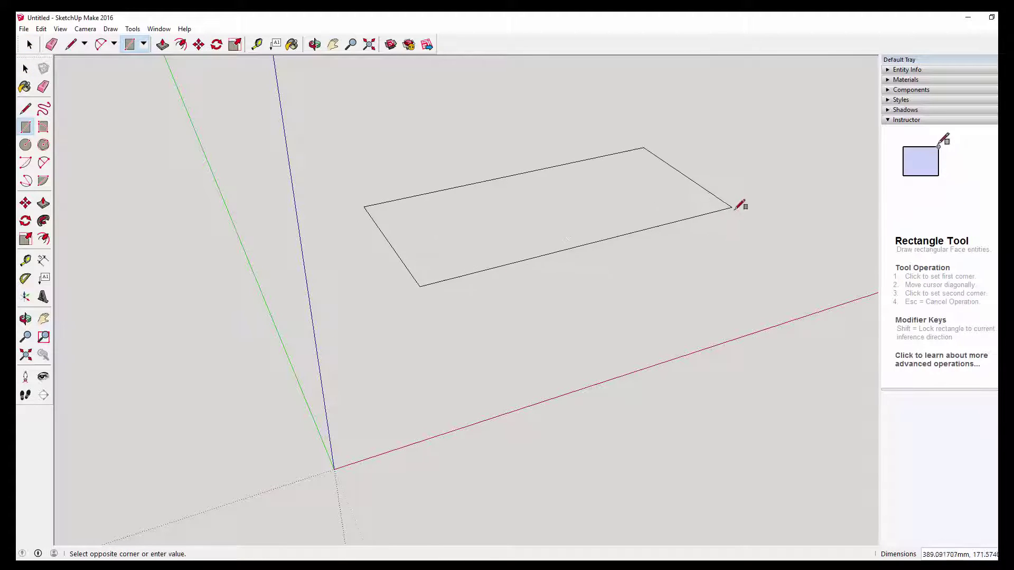
left_click(738, 230)
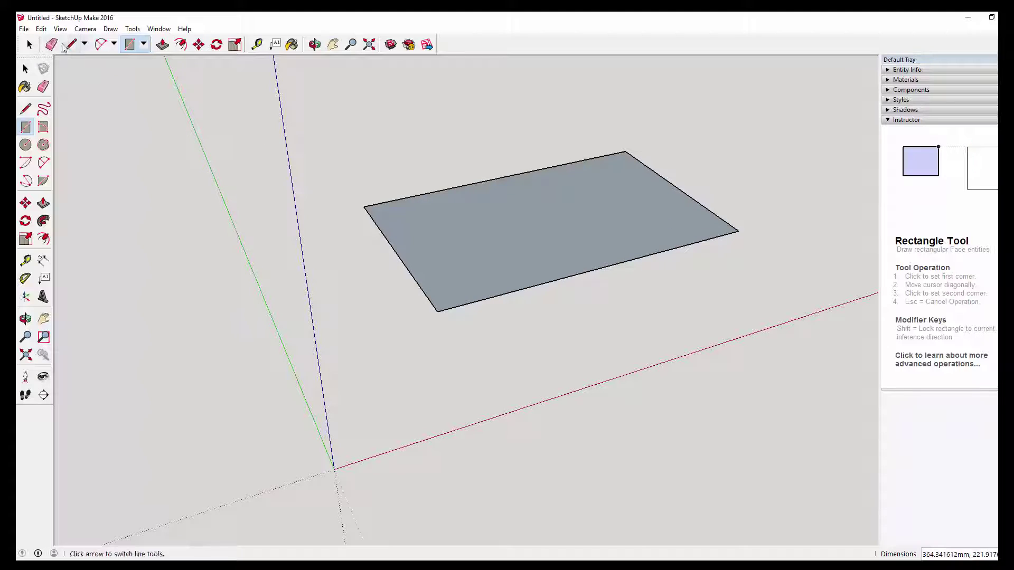
Step: Move the rectangle down-left, nearer the origin
left_click(29, 43)
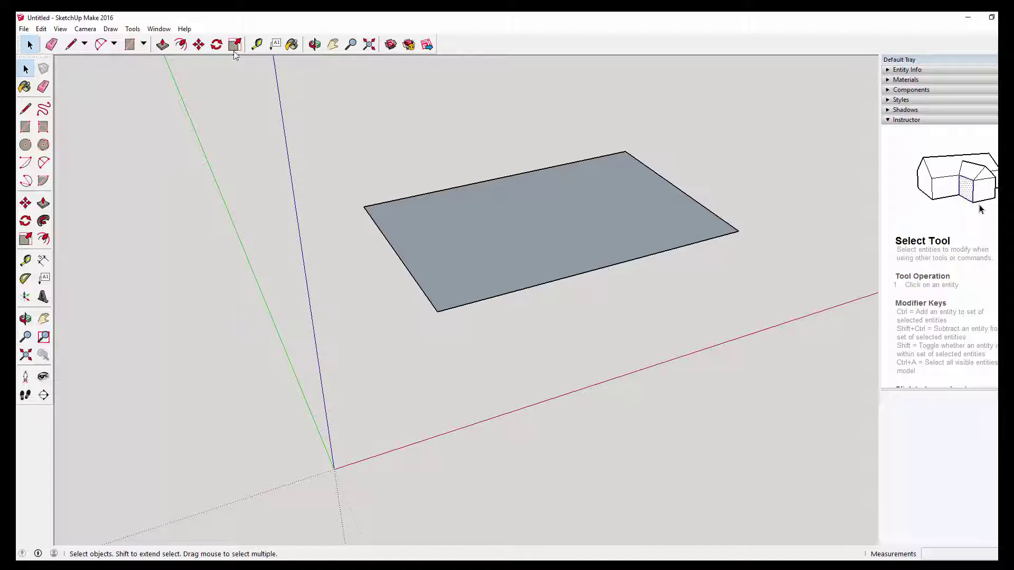
left_click(199, 44)
left_click(520, 193)
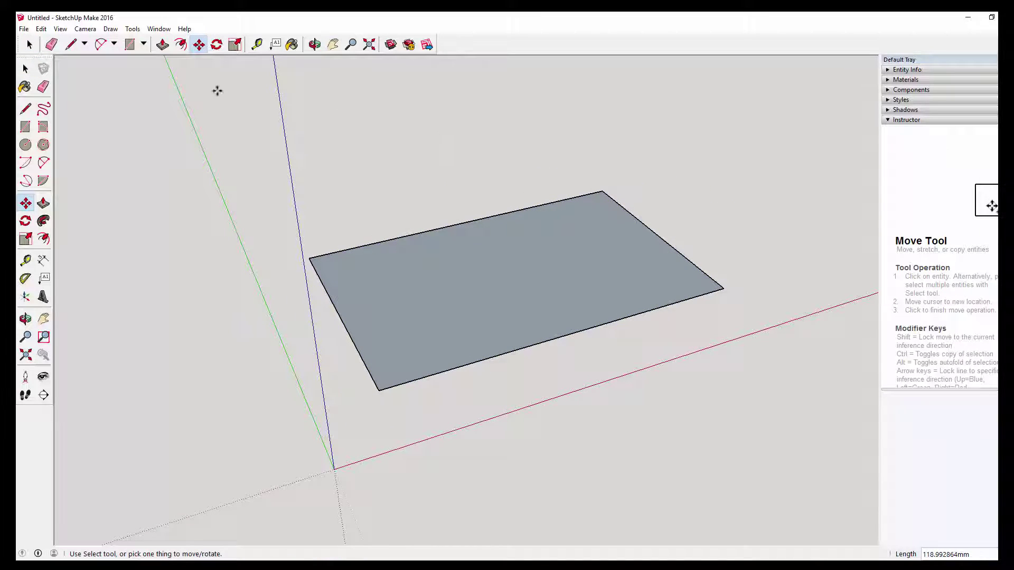
Step: Enter 'Lily & Amy's Room' as Arial Black Bold text in the Place 3D Text dialog
left_click(43, 298)
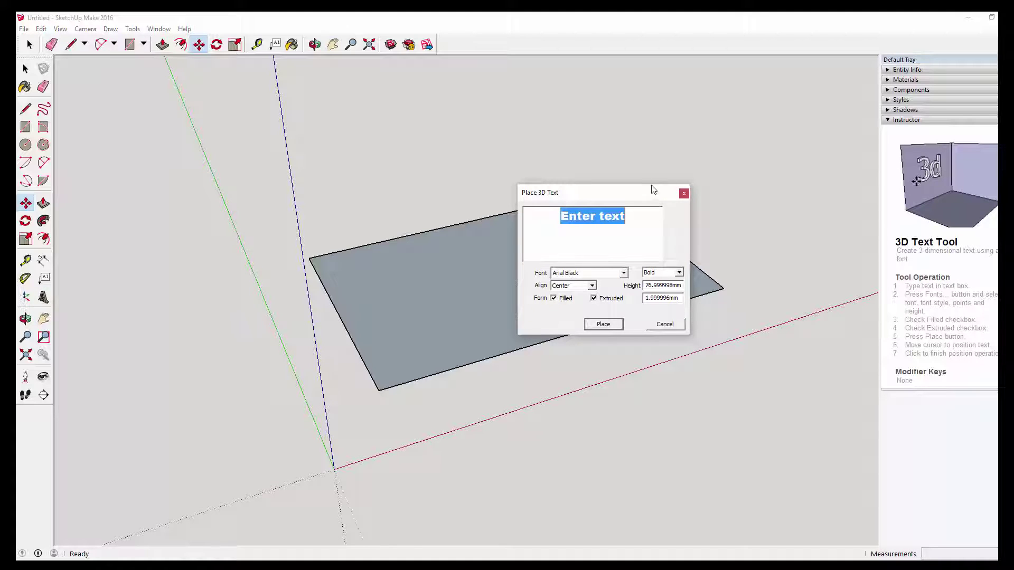
left_click(685, 194)
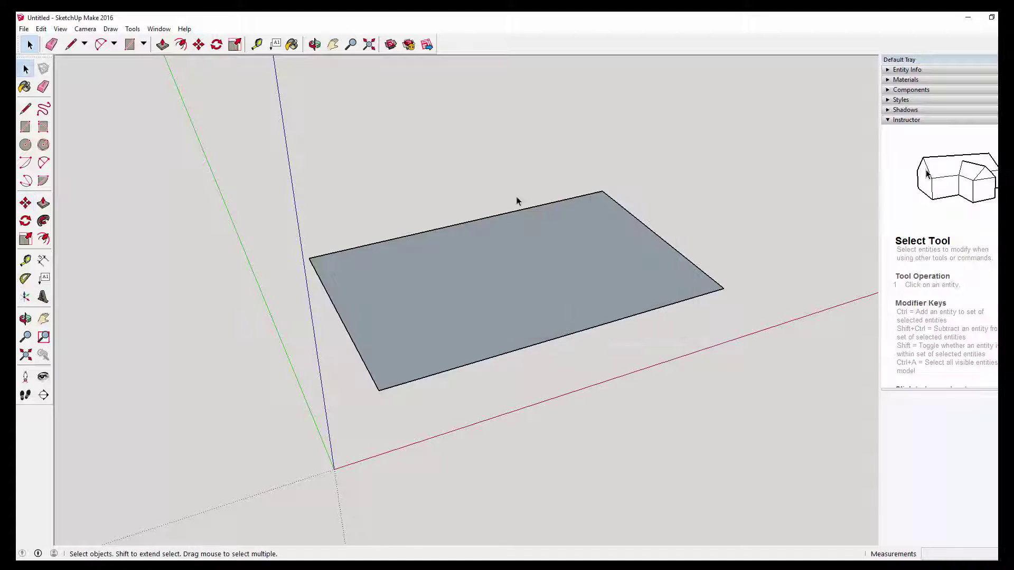
left_click(60, 29)
left_click(74, 41)
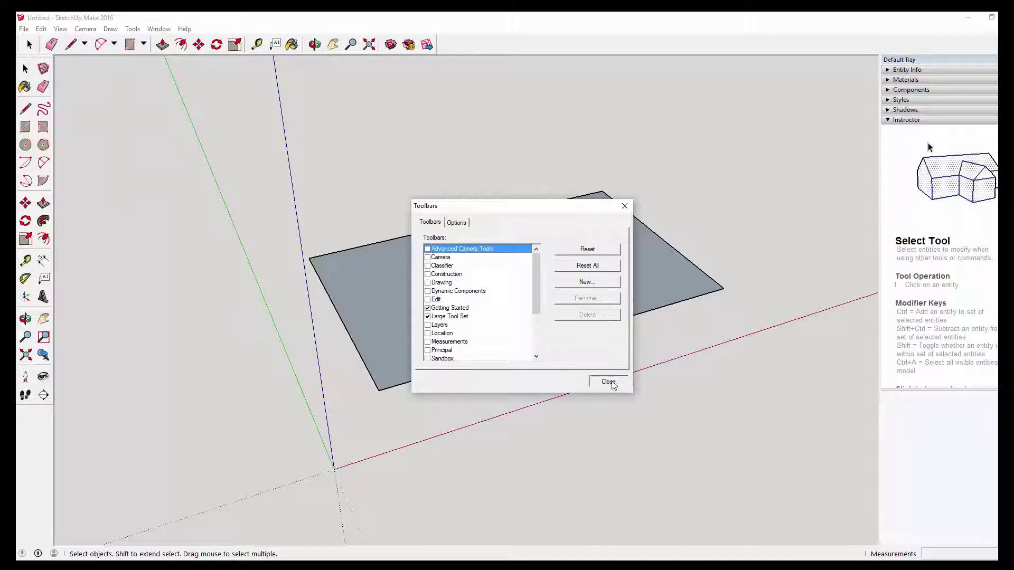
left_click(608, 381)
left_click(39, 298)
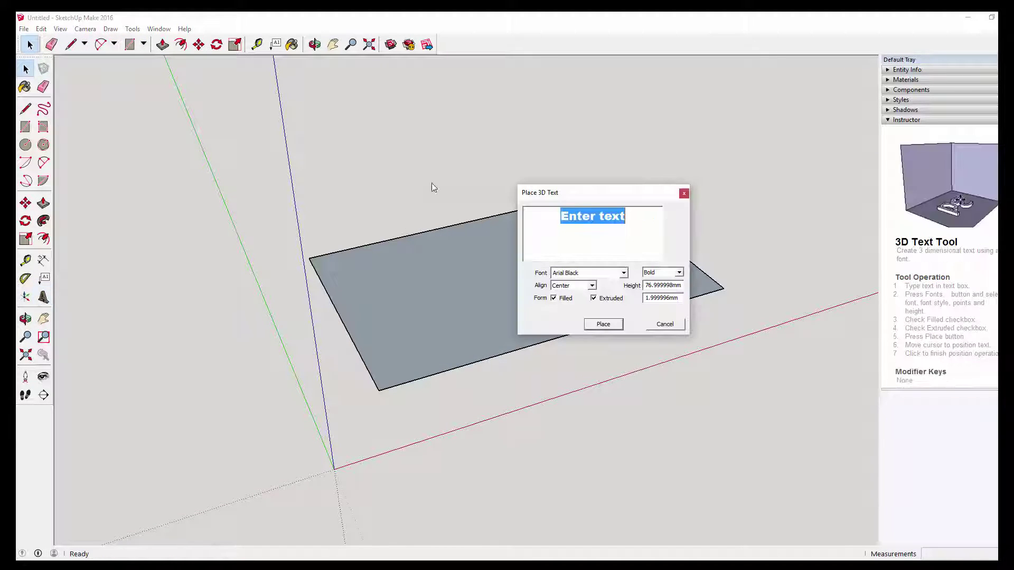
type("Lily")
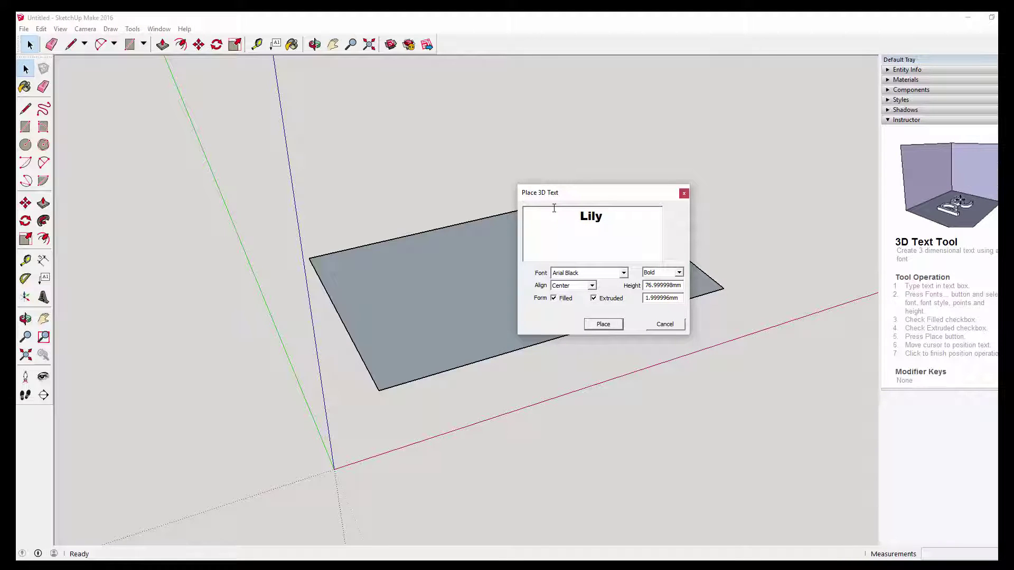
type(" & A")
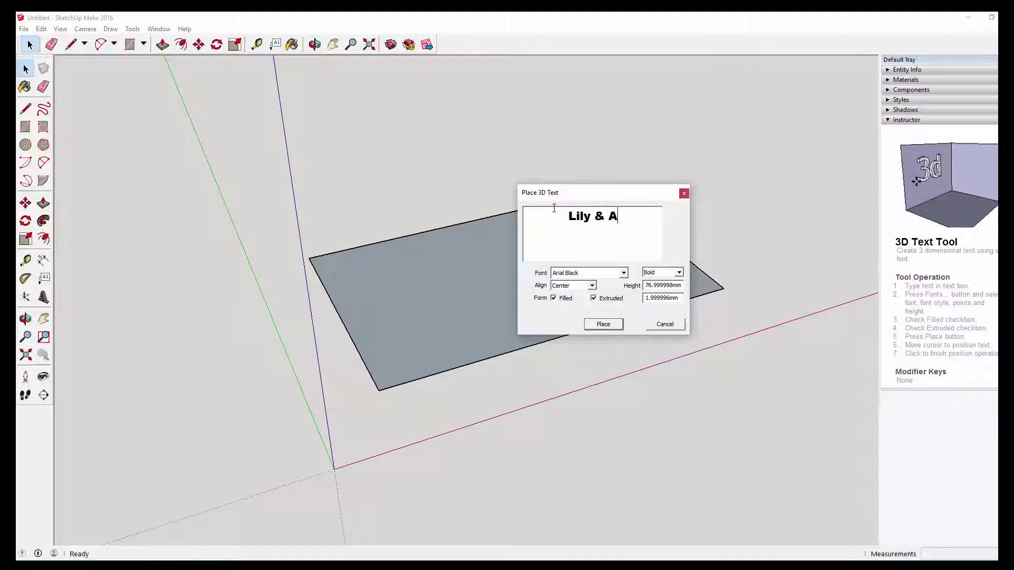
type("my's Room")
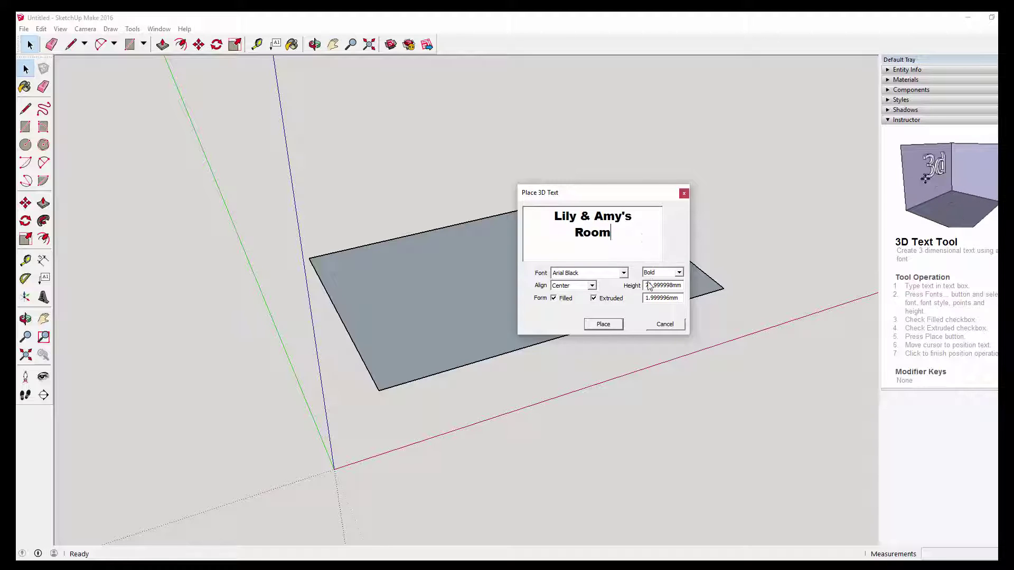
Step: Place the extruded 3D text over the rectangle
left_click(602, 326)
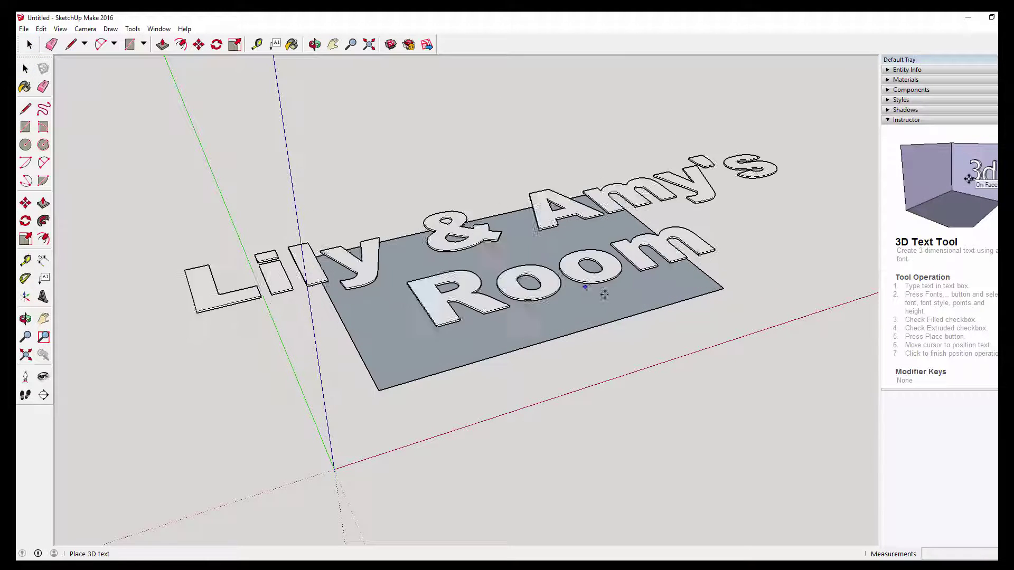
left_click(534, 293)
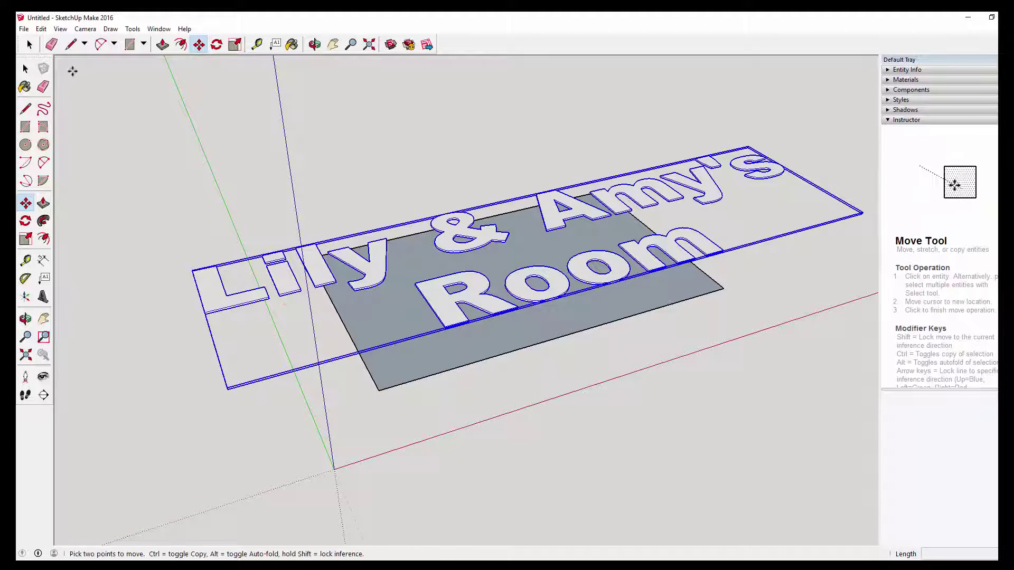
left_click(25, 70)
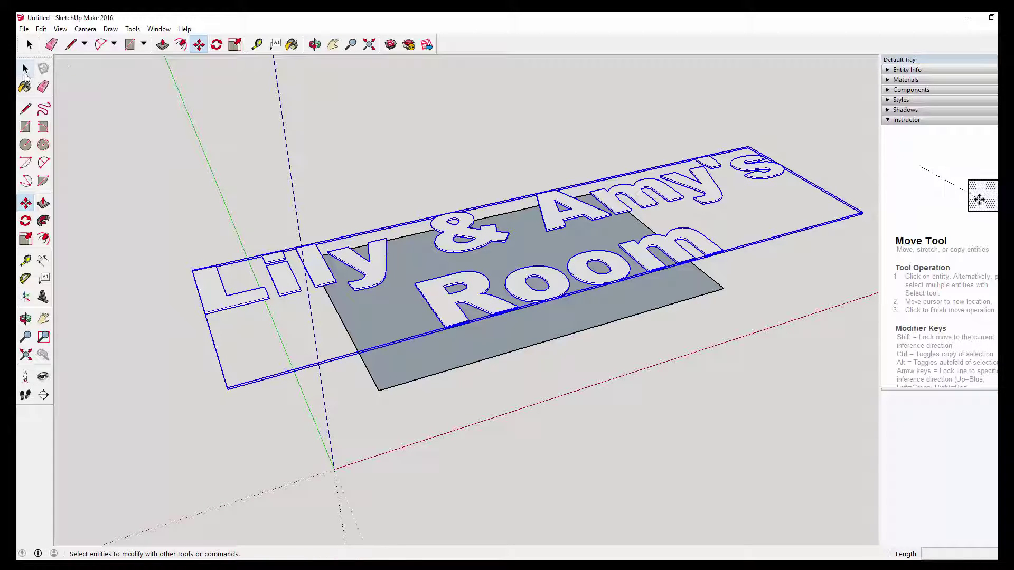
Step: Move the text behind the rectangle, then select the rectangle face
left_click(199, 45)
left_click(458, 228)
left_click(418, 138)
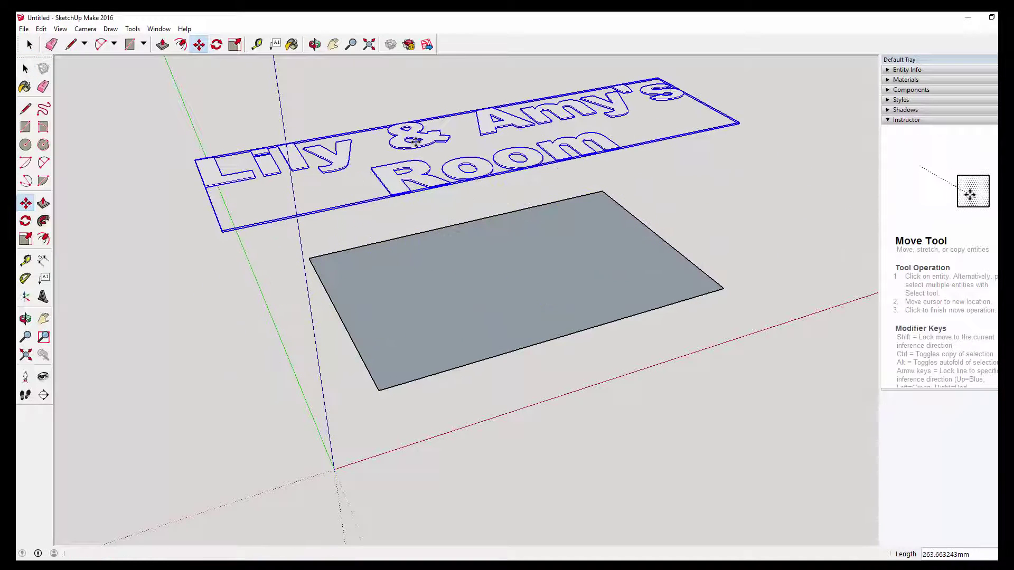
left_click(473, 269)
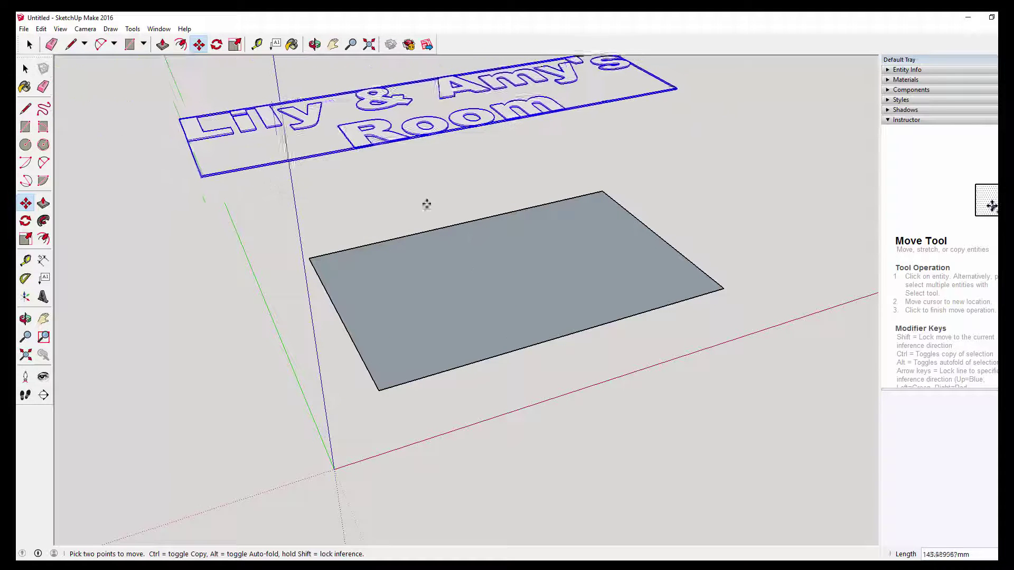
left_click(430, 201)
left_click(25, 69)
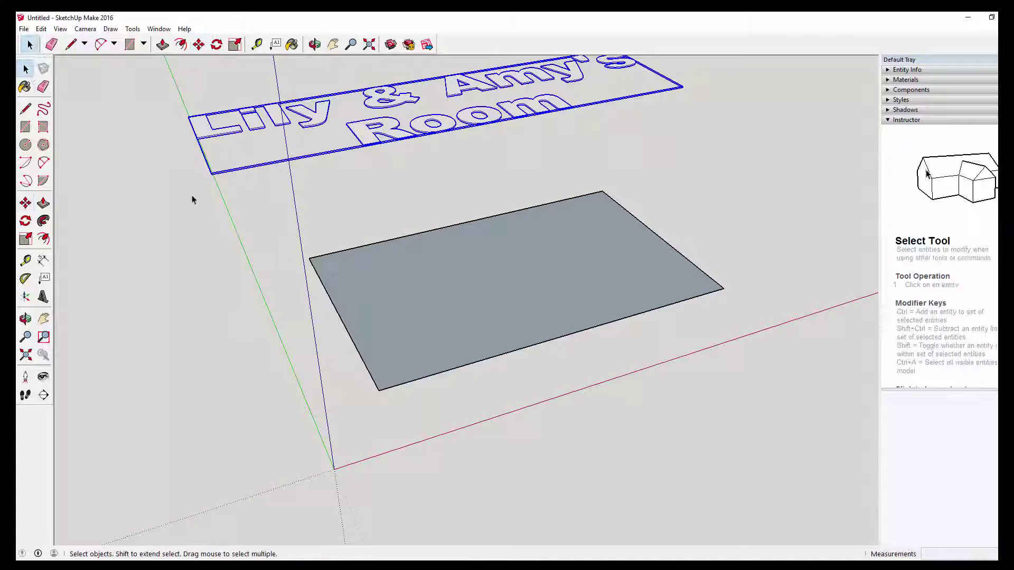
left_click(496, 250)
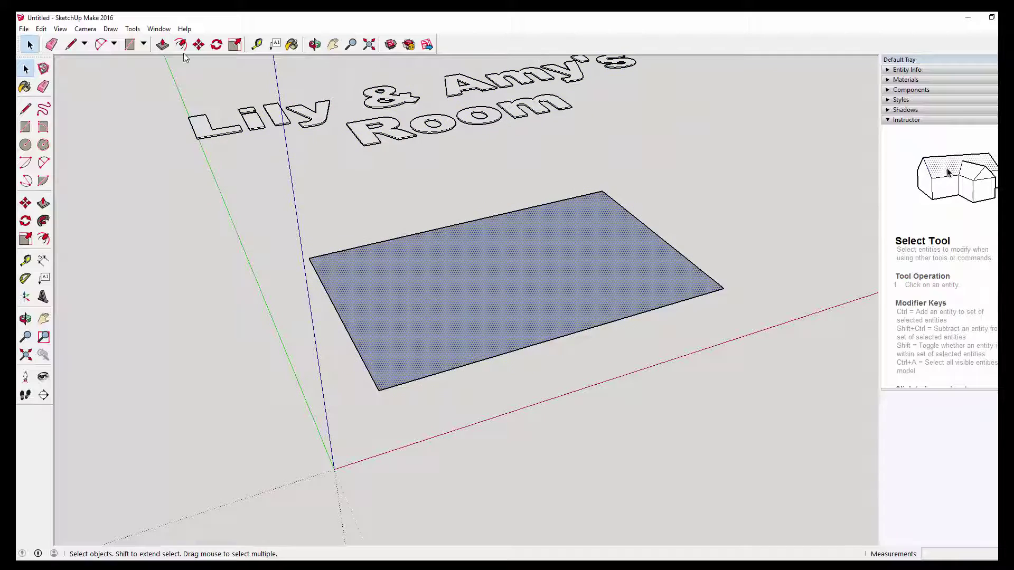
Step: Pull the rectangle up into a slab about 21.7 mm thick
key("p")
left_click(482, 303)
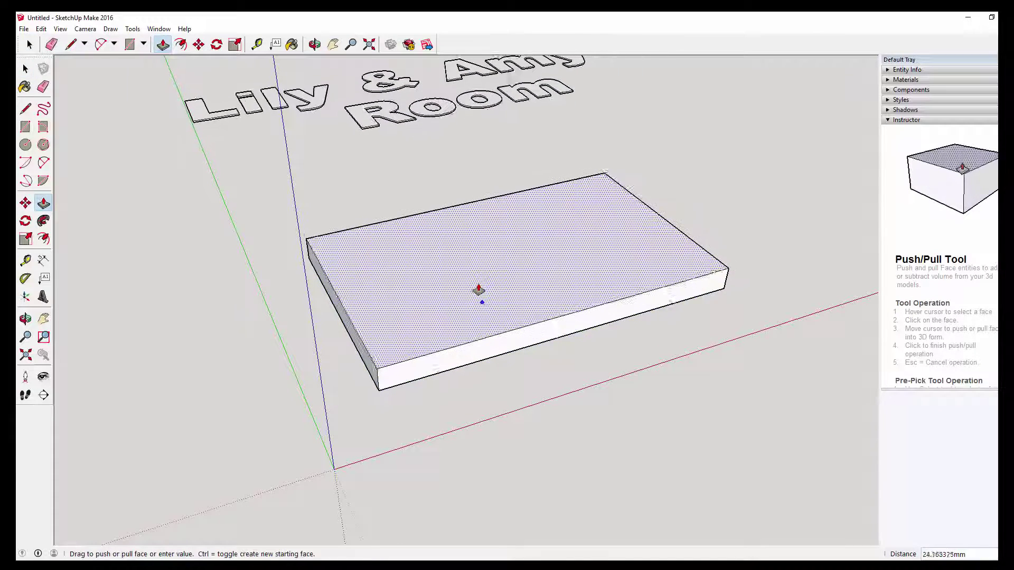
left_click(481, 291)
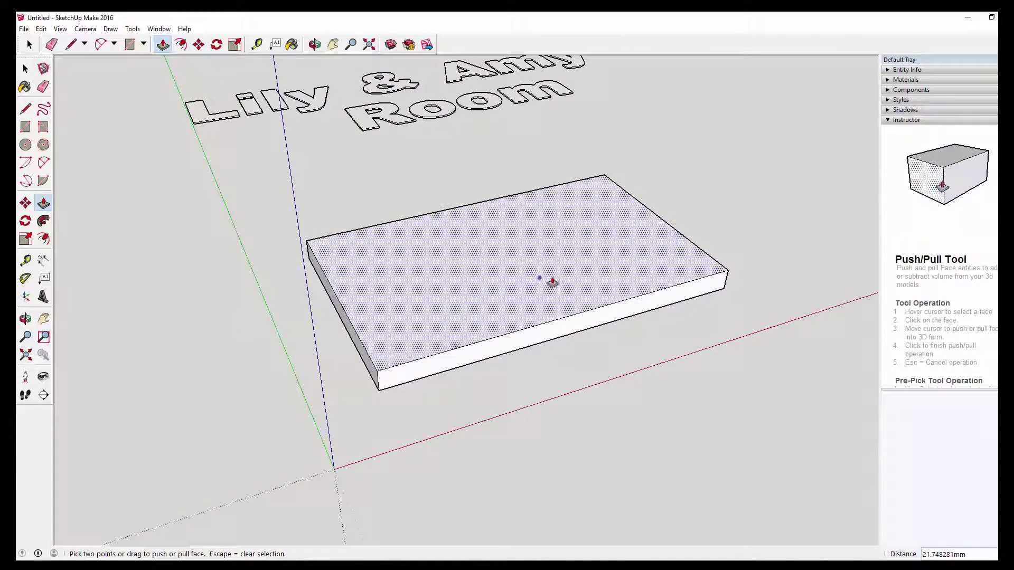
Step: Scale the slab's top face slightly smaller both ways to taper the sides
left_click(235, 44)
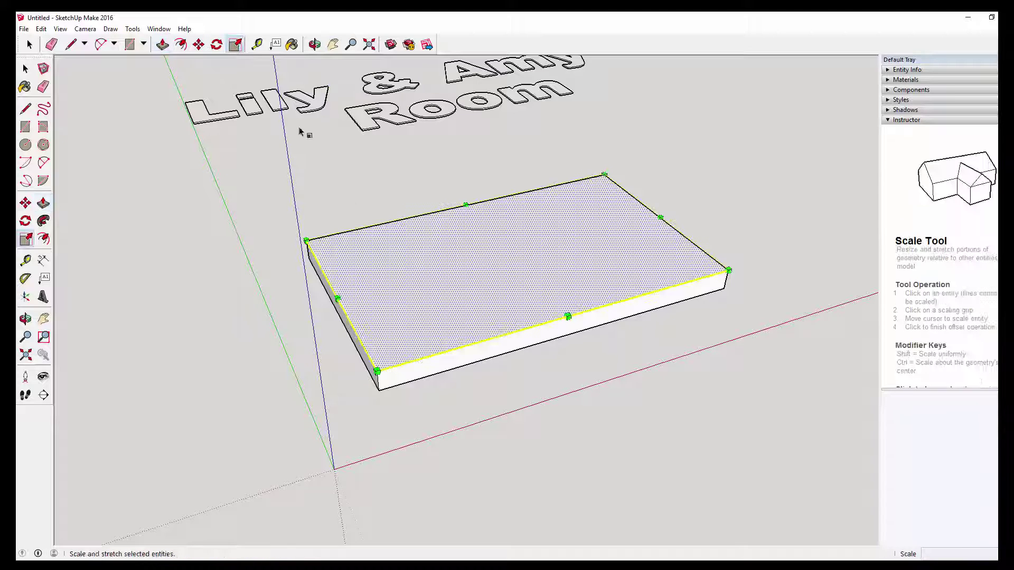
left_click(338, 299, "ctrl")
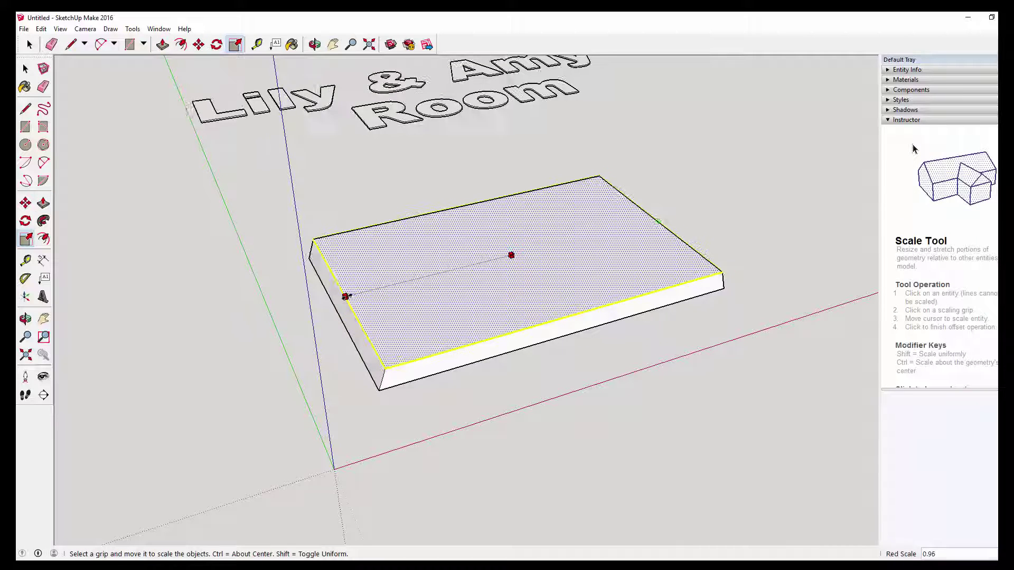
left_click(348, 293, "ctrl")
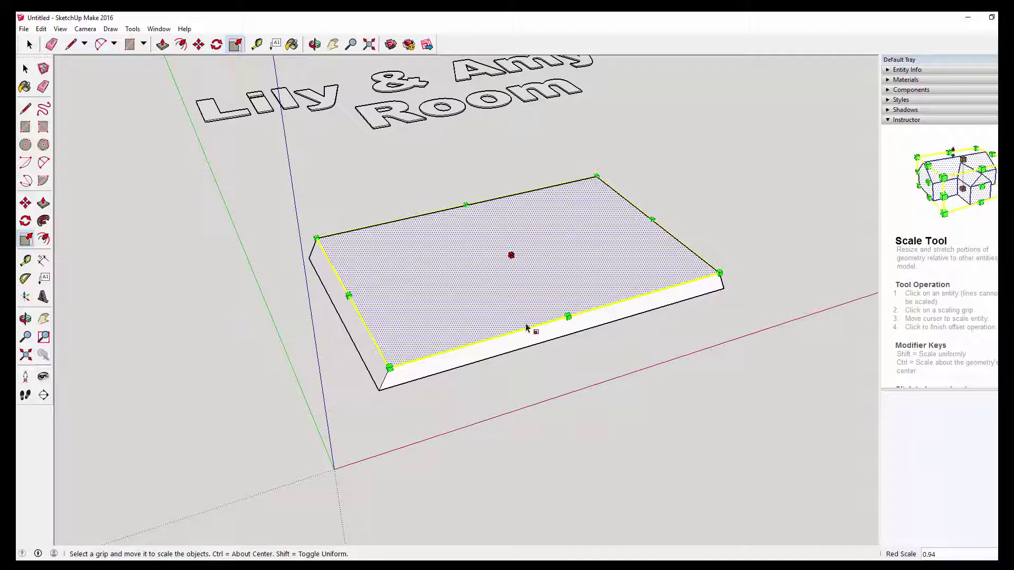
left_click(566, 315, "ctrl")
left_click(562, 311, "ctrl")
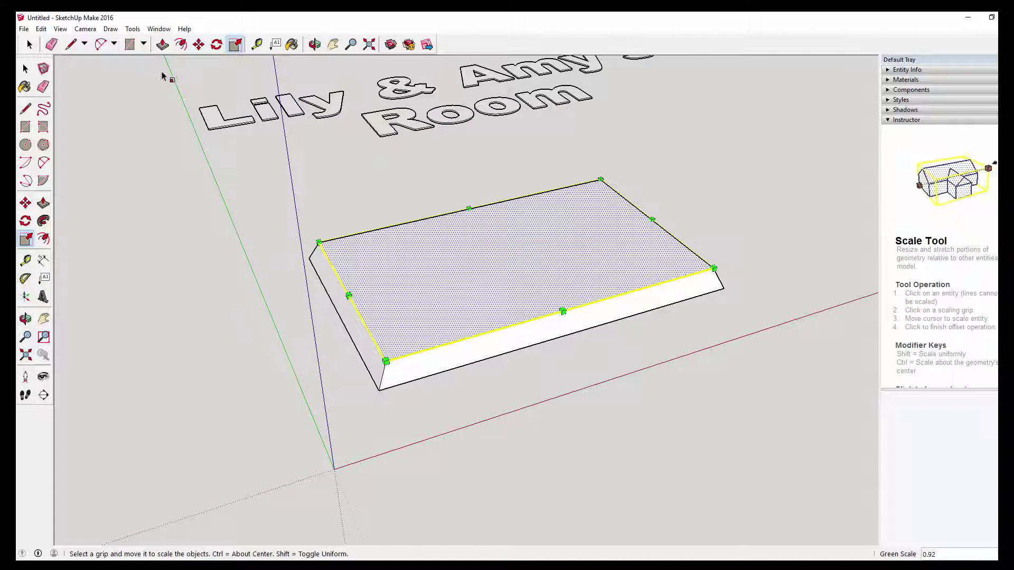
Step: Push the top face down about 9.96 mm to leave a raised rim
left_click(163, 44)
left_click(493, 281)
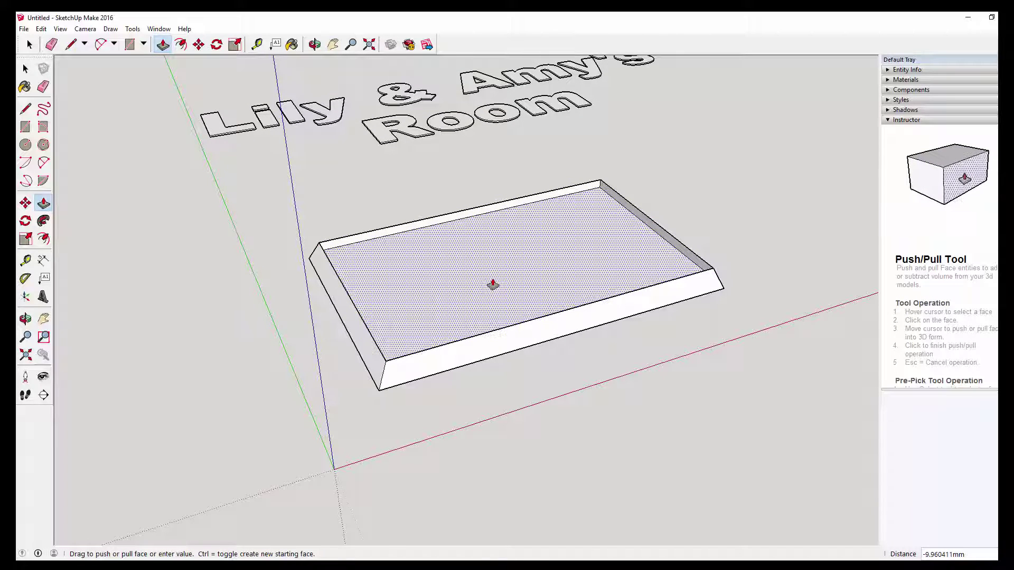
left_click(493, 284)
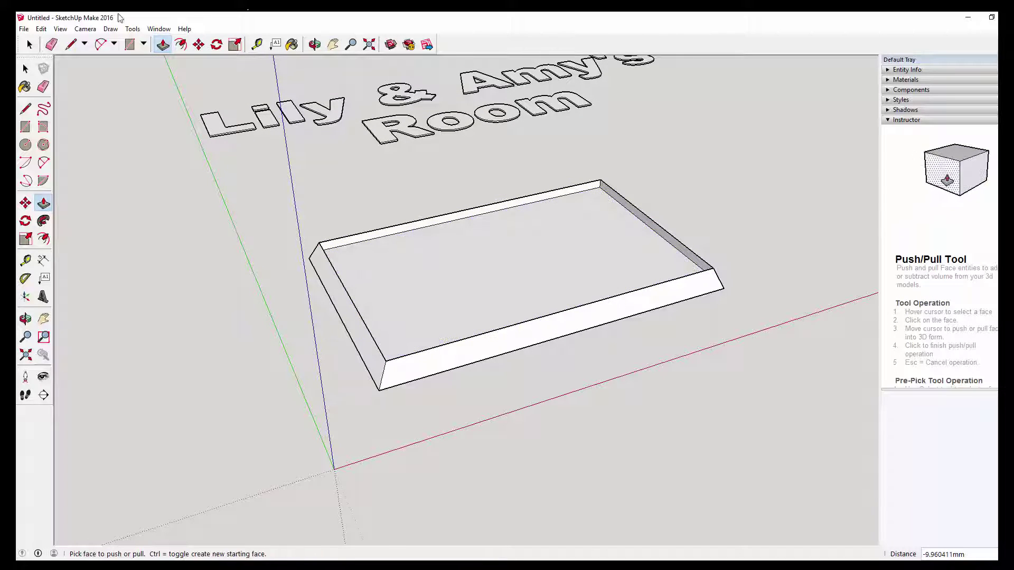
Step: Move the 3D text onto the plate and scale it to 0.50
left_click(27, 71)
left_click(414, 99)
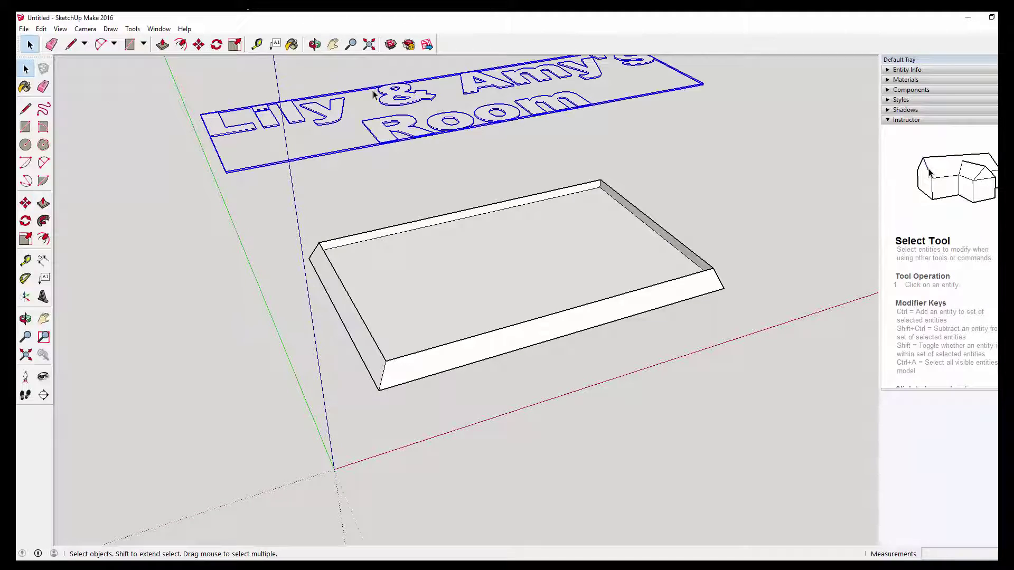
left_click(199, 44)
left_click(416, 102)
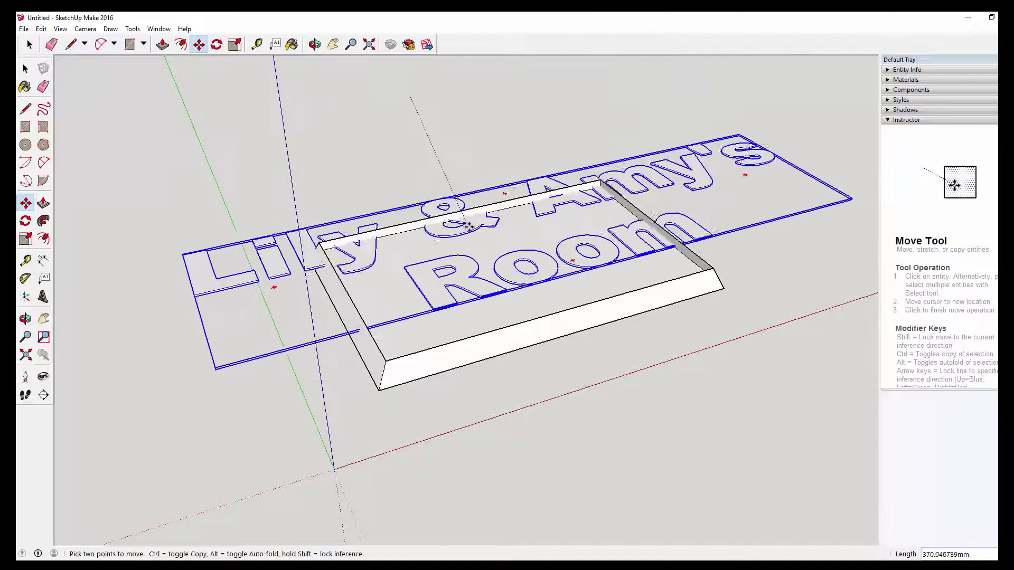
left_click(475, 248)
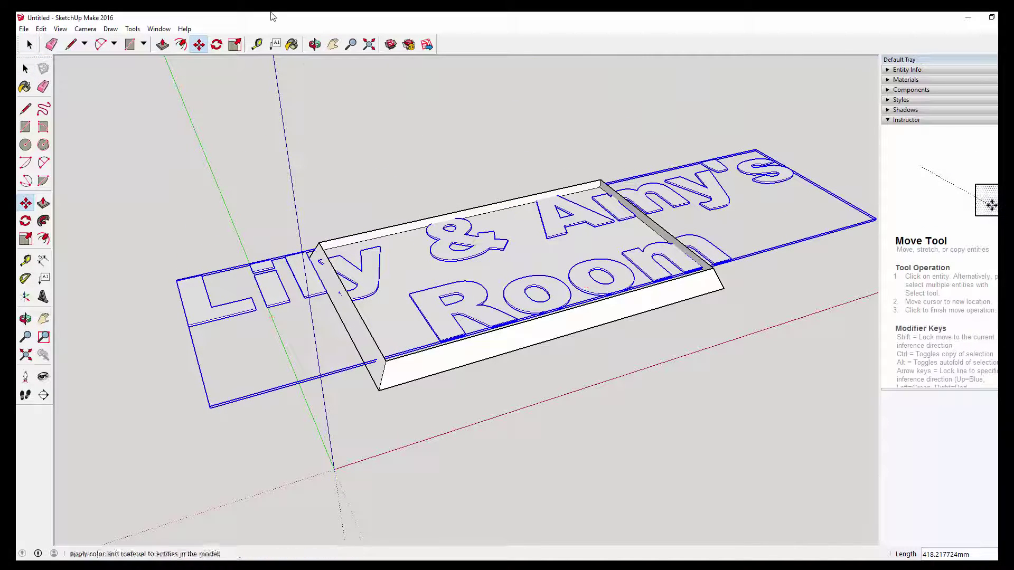
left_click(235, 44)
left_click(177, 280)
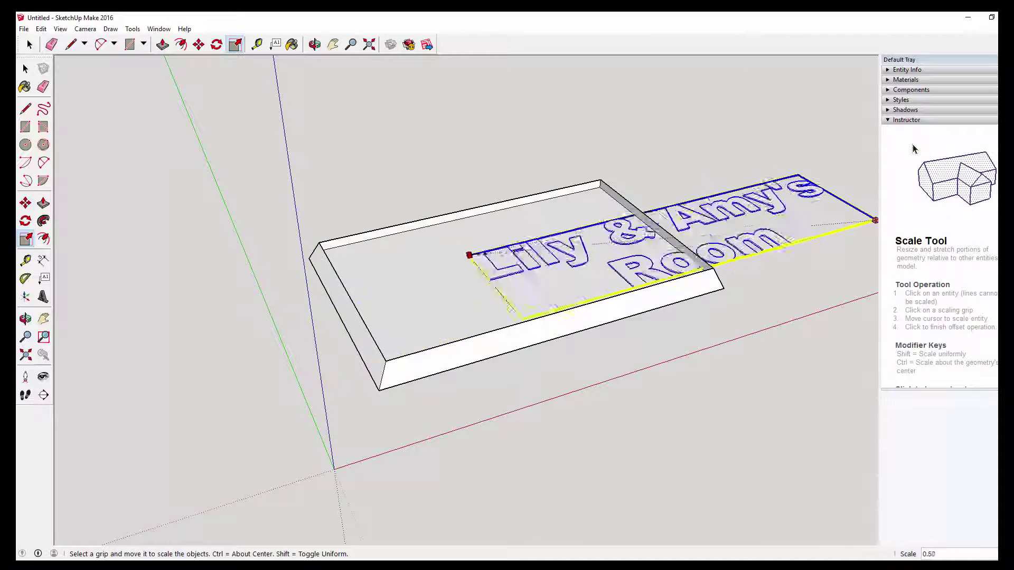
left_click(547, 249)
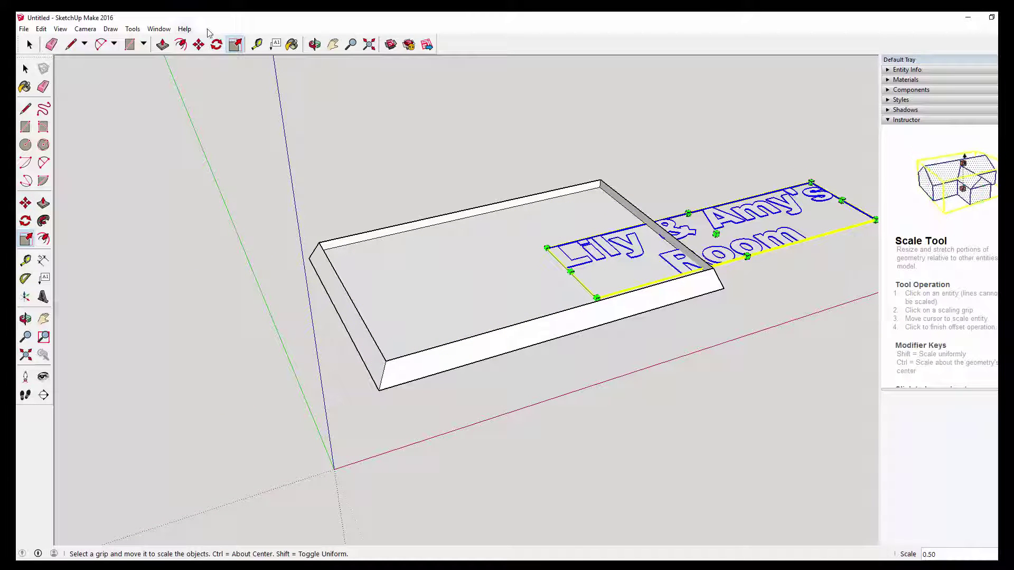
Step: Bring the text over the plate and shrink it further to 0.87
left_click(199, 44)
left_click(726, 216)
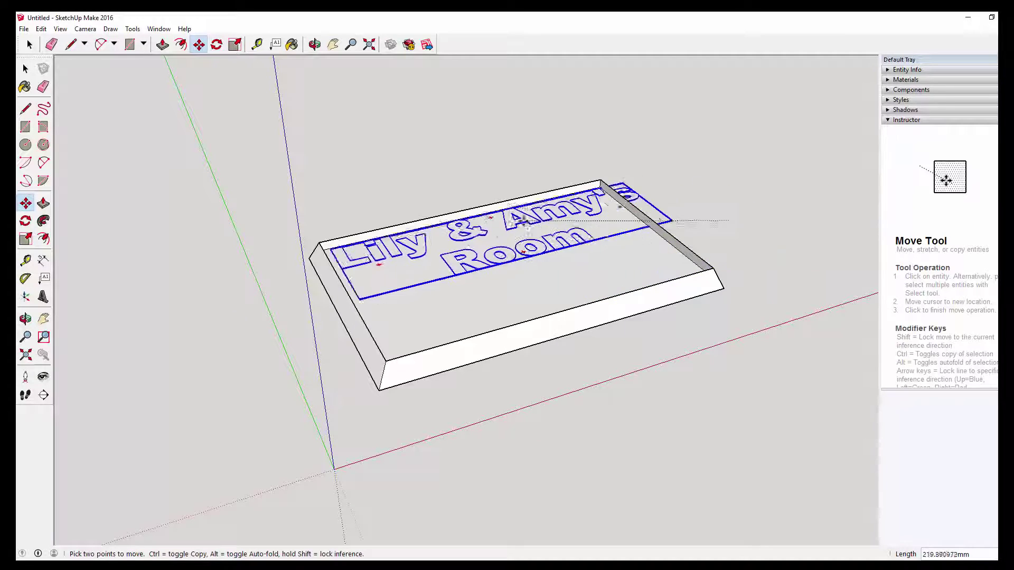
left_click(493, 222)
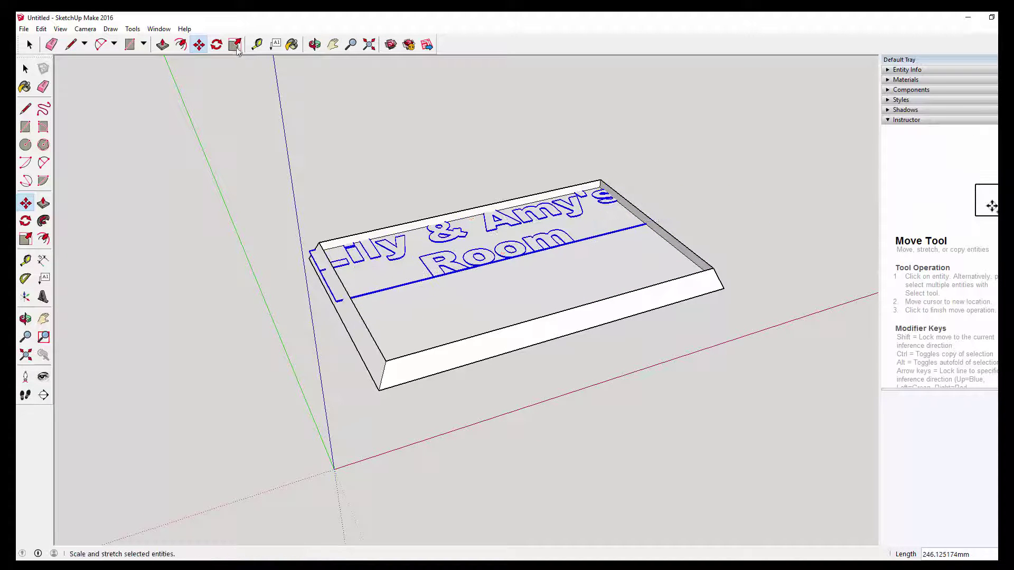
left_click(235, 45)
left_click_drag(310, 252, 356, 246)
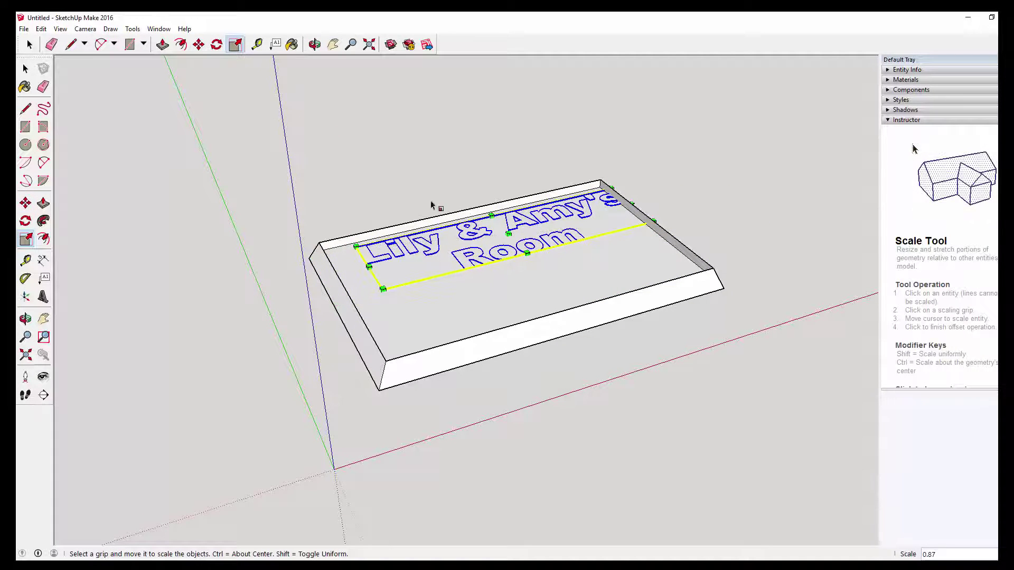
Step: Position the text on the upper part of the plate's recess
left_click(199, 44)
left_click(542, 218)
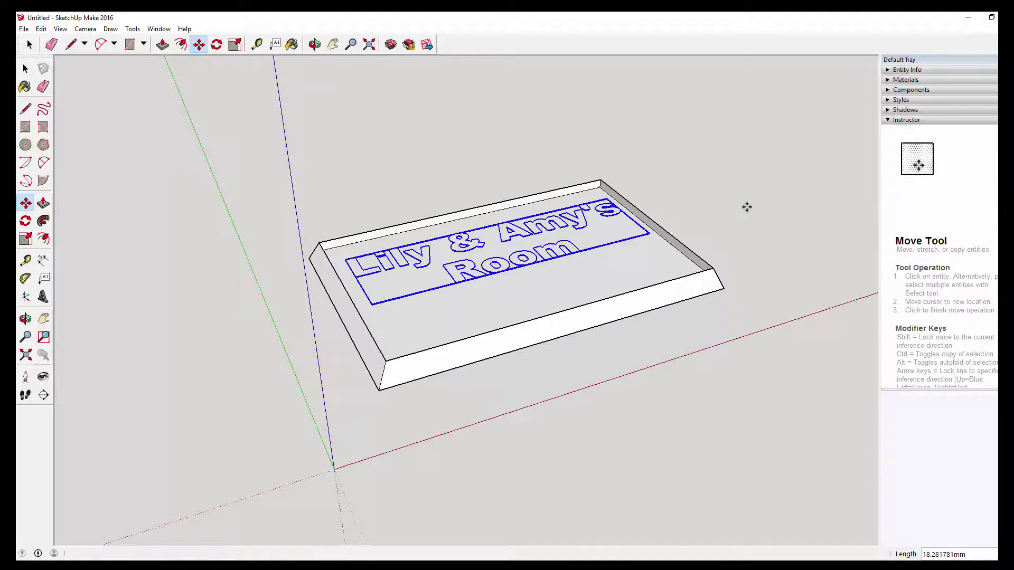
left_click(747, 207)
left_click(748, 207)
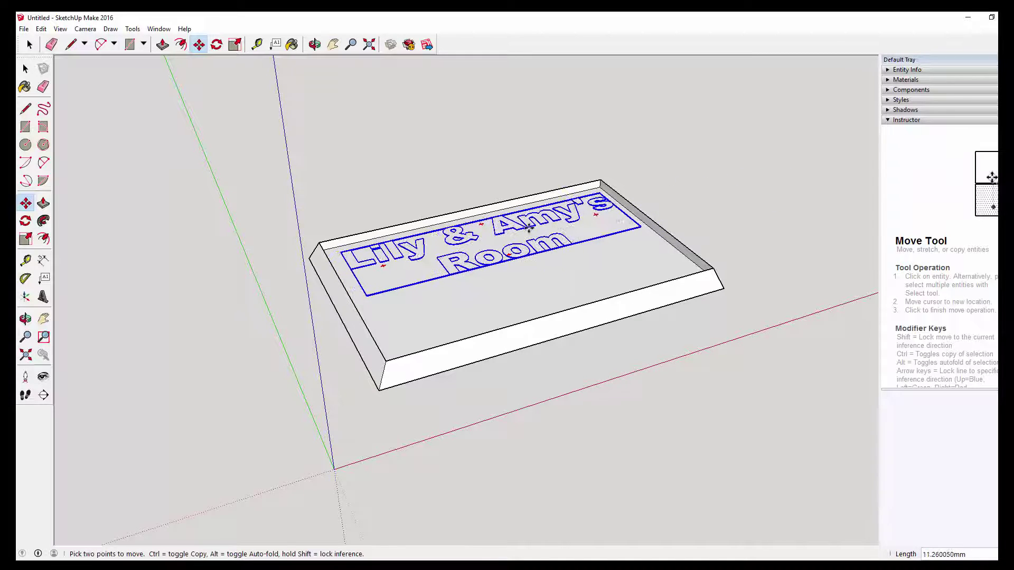
left_click(531, 228)
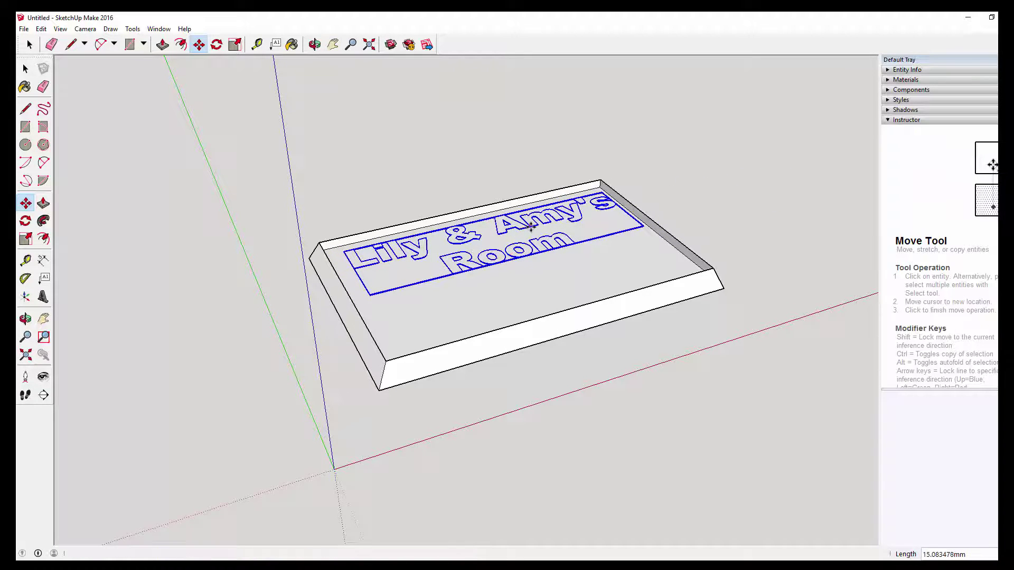
left_click(25, 69)
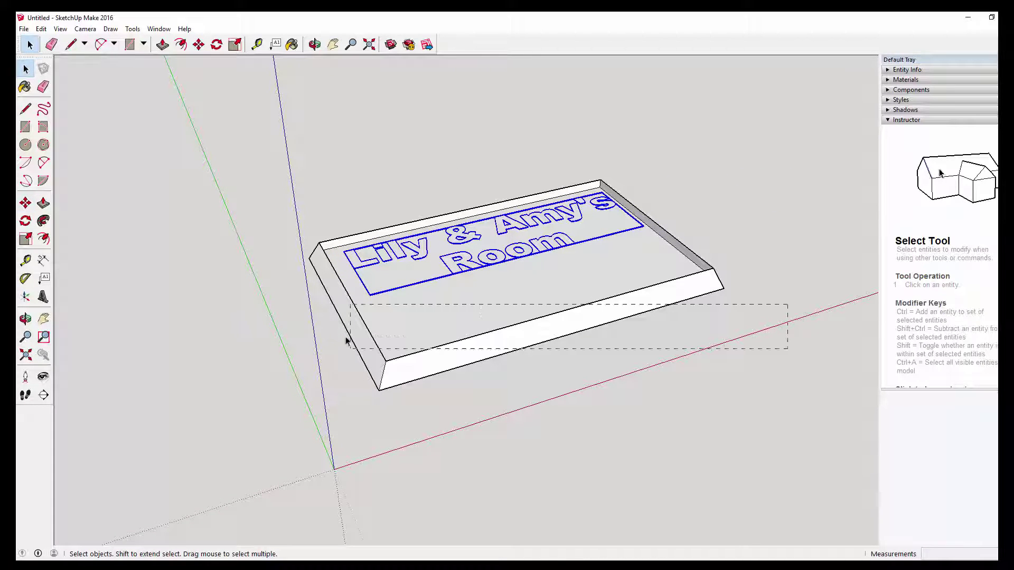
Step: Scale the whole plate narrower front to back along green
triple_click(379, 365)
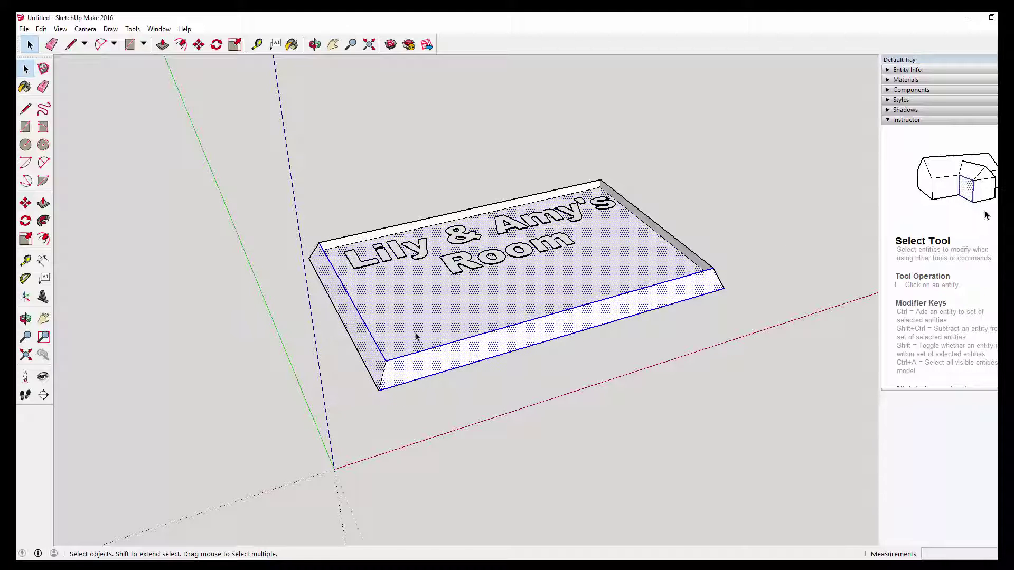
left_click(235, 44)
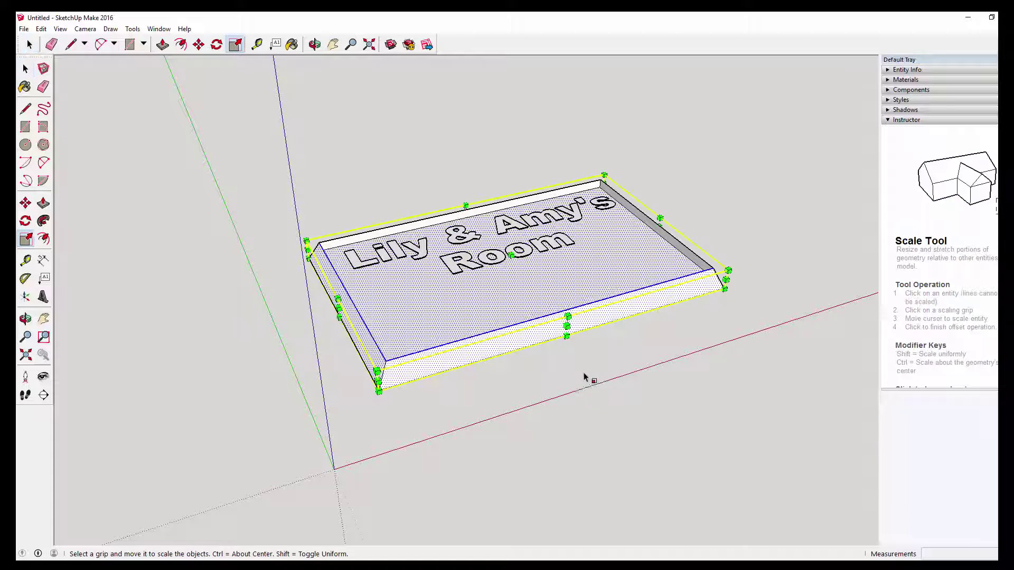
left_click_drag(567, 335, 533, 288)
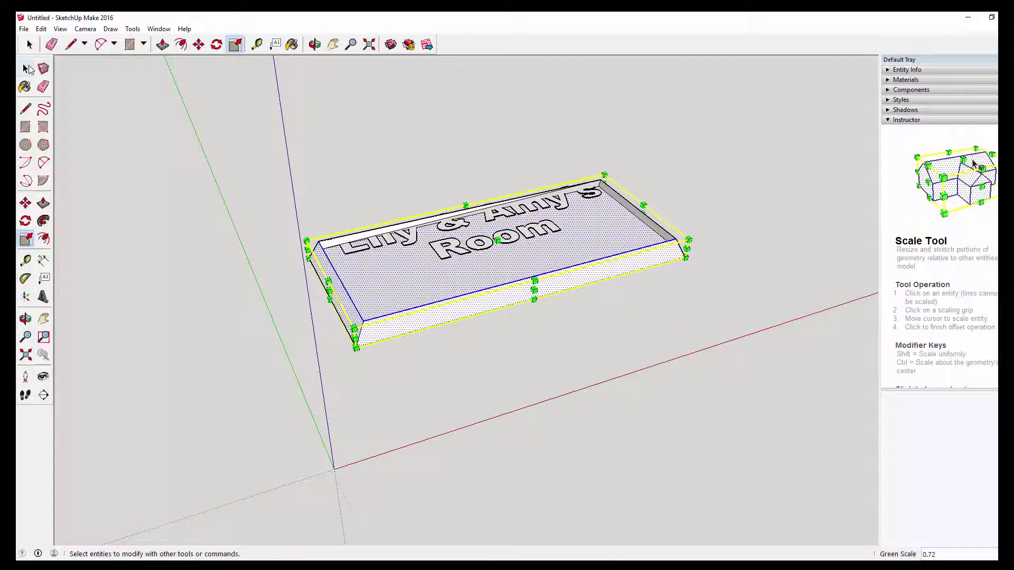
Step: Move the text about 2.33 mm lower within the plate's recess
left_click(26, 70)
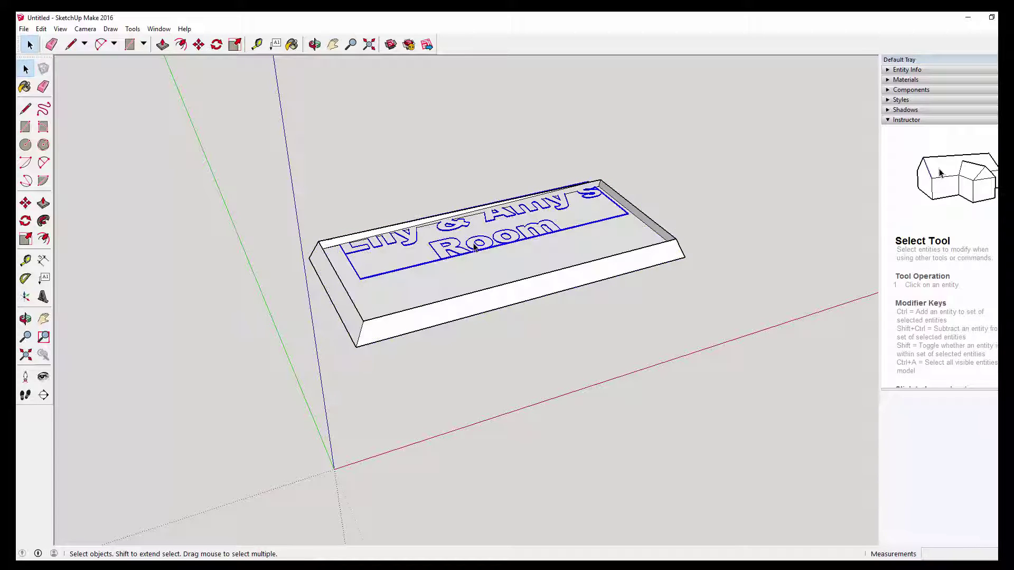
key("Escape")
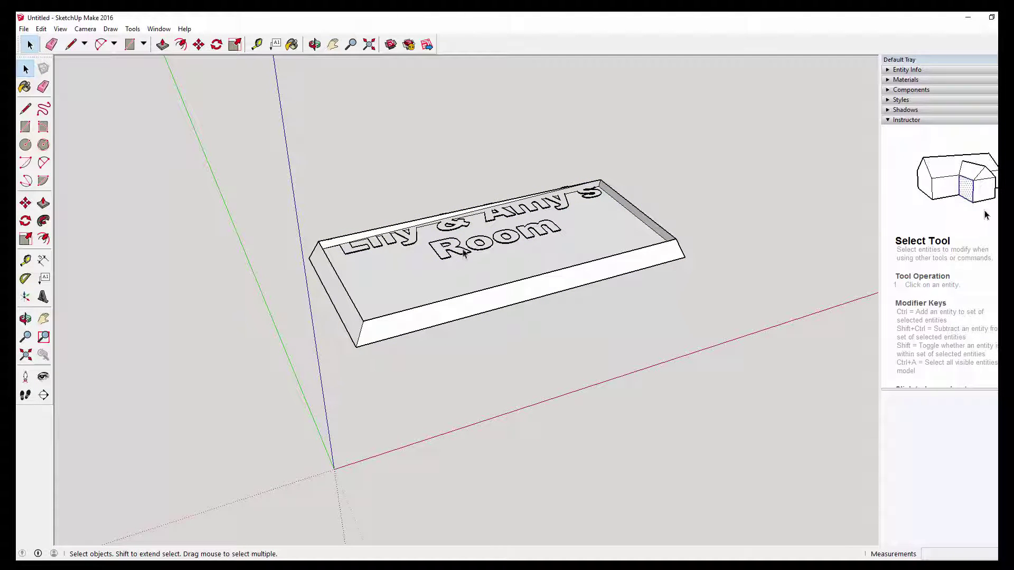
left_click(465, 252)
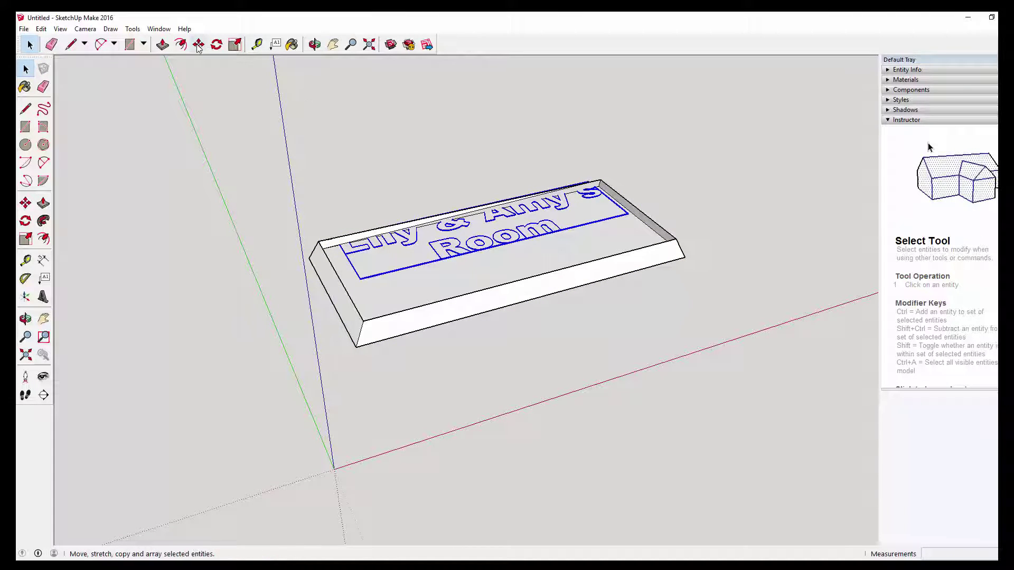
left_click(198, 44)
left_click(448, 254)
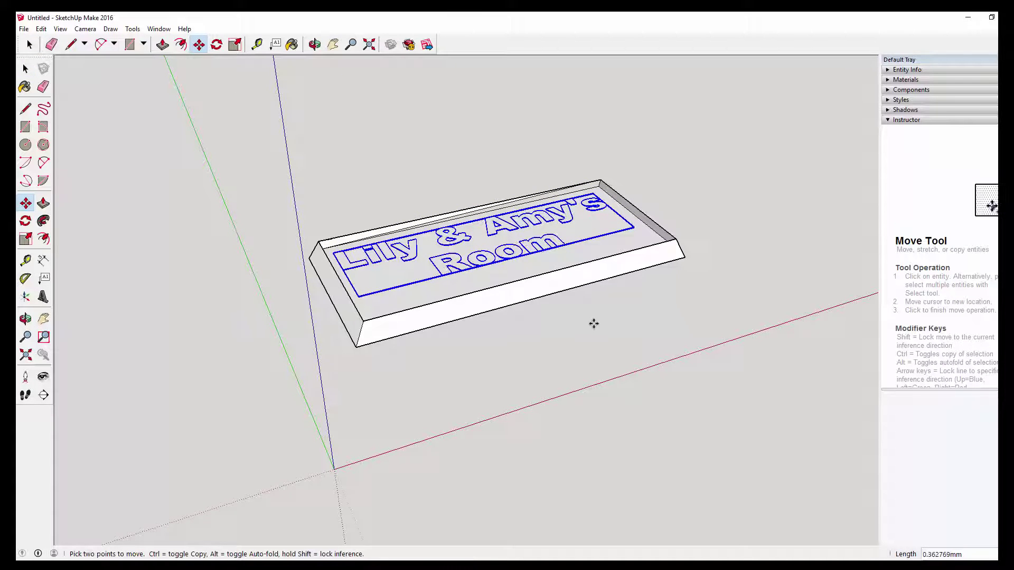
left_click(599, 329)
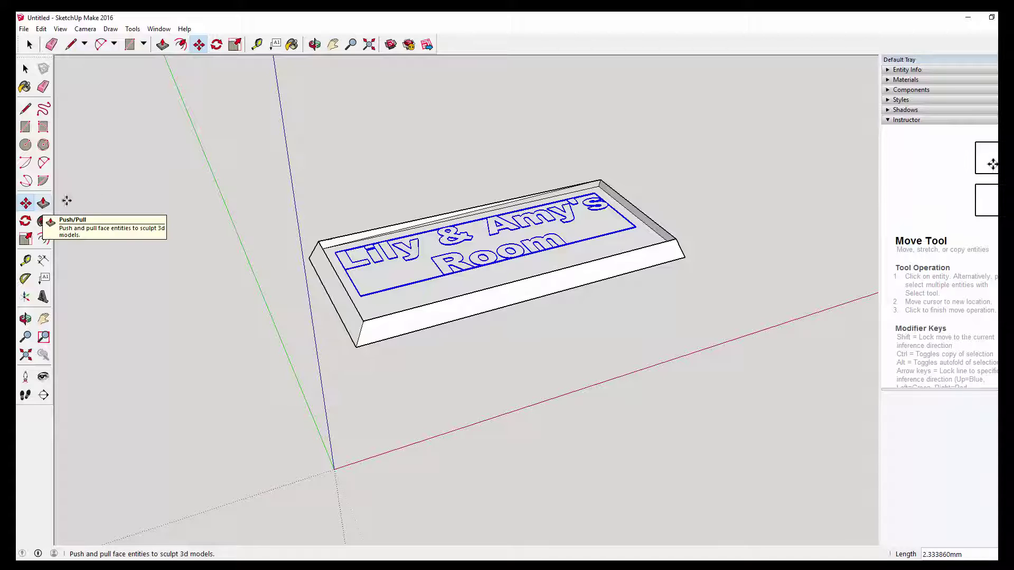
Step: Stretch the lettering upward along blue so it rises above the plate, then orbit to a front view
left_click(236, 45)
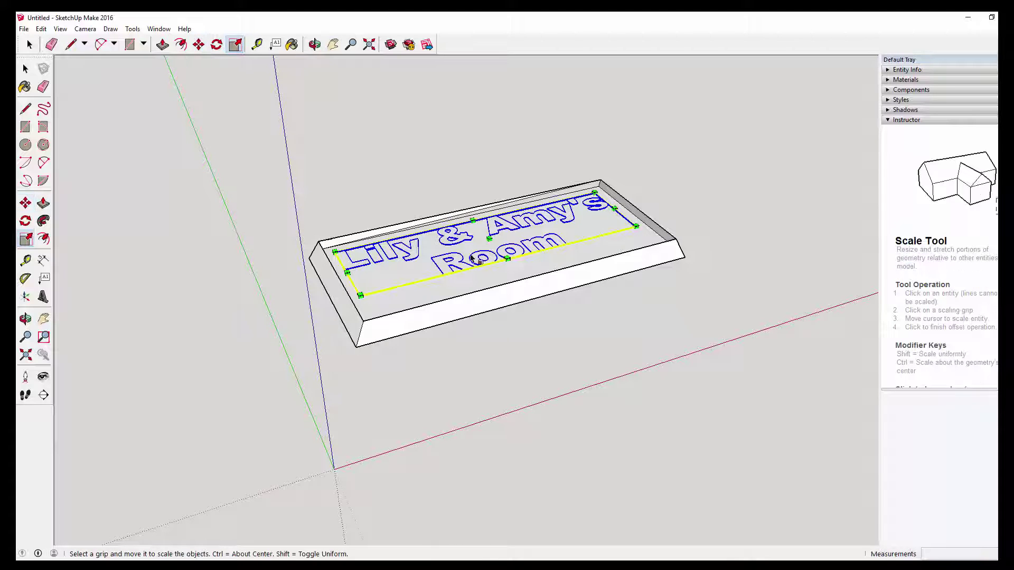
left_click(508, 260)
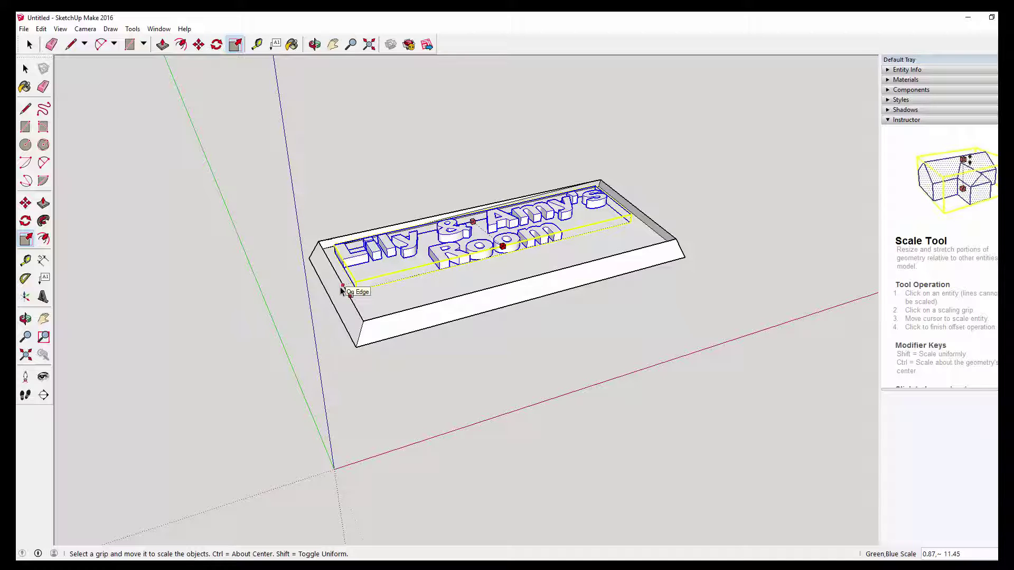
left_click(341, 290)
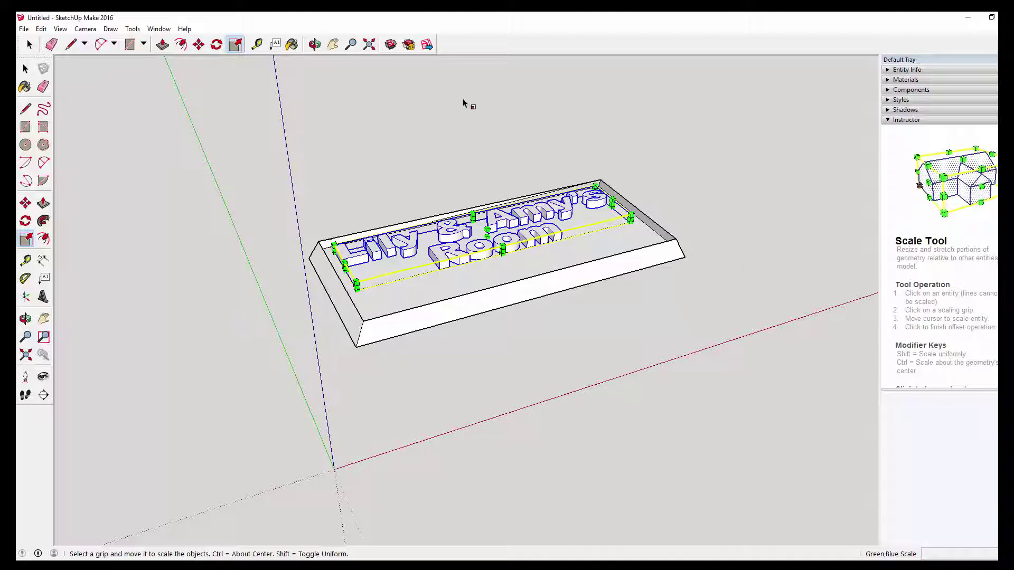
left_click(319, 48)
left_click_drag(695, 176, 547, 278)
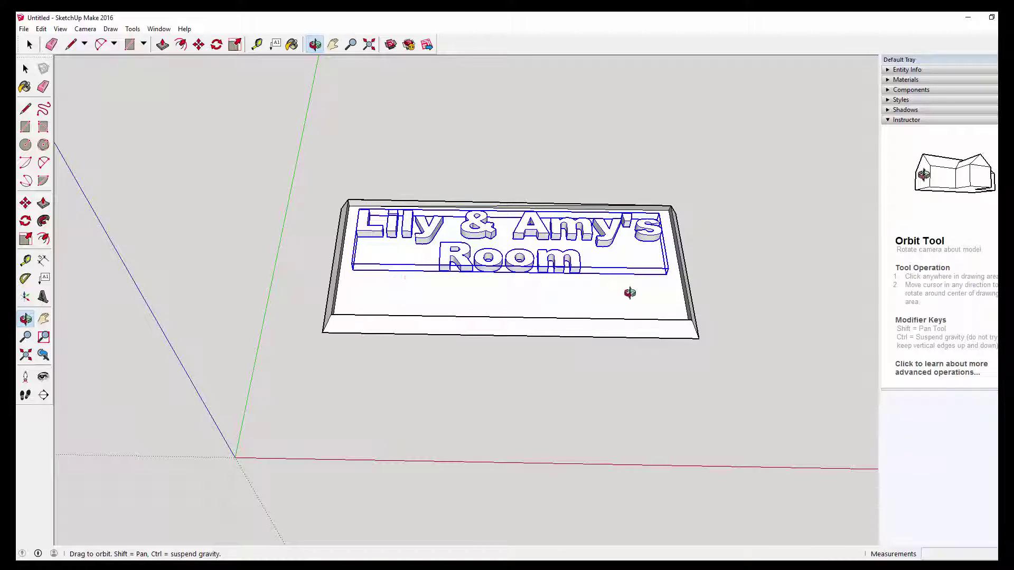
Step: Draw a hexagon about 57.8 mm in radius above the plaque
left_click(25, 69)
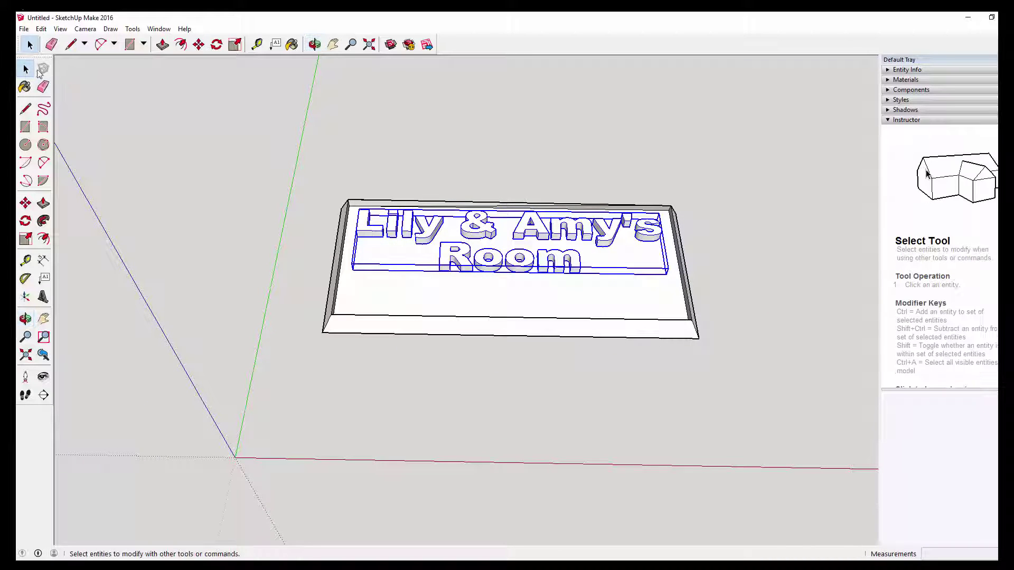
left_click(43, 145)
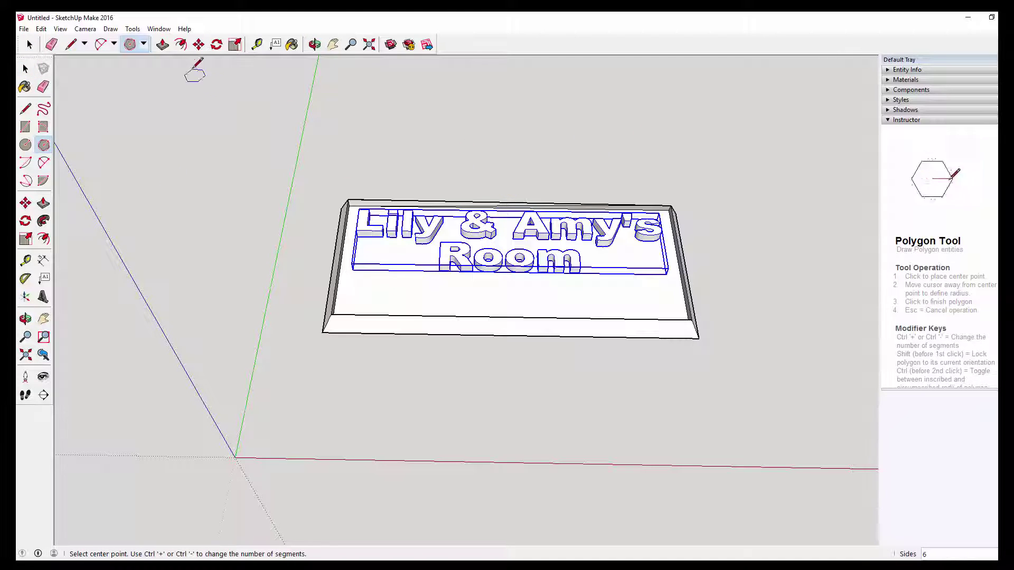
left_click(143, 46)
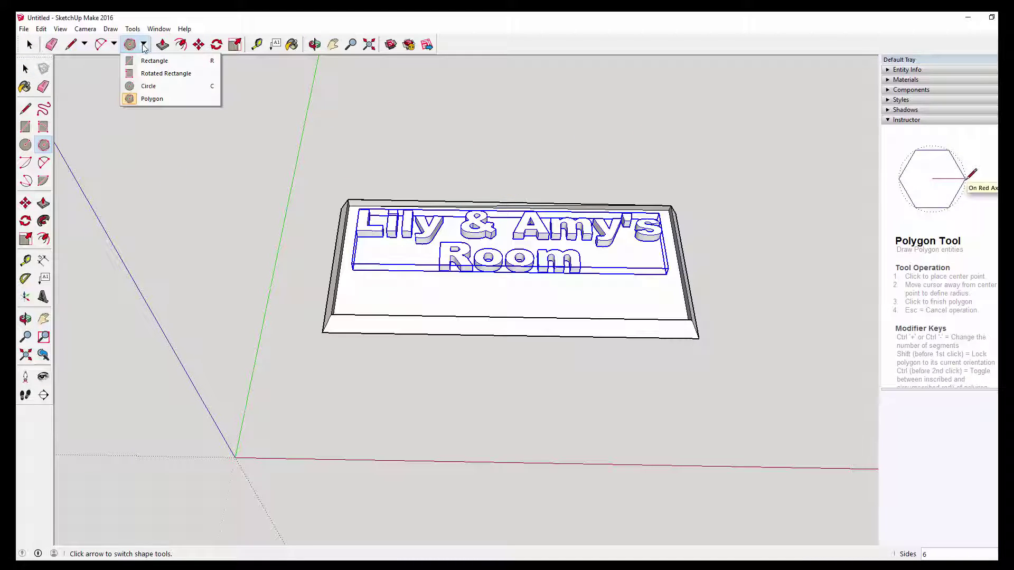
left_click(152, 99)
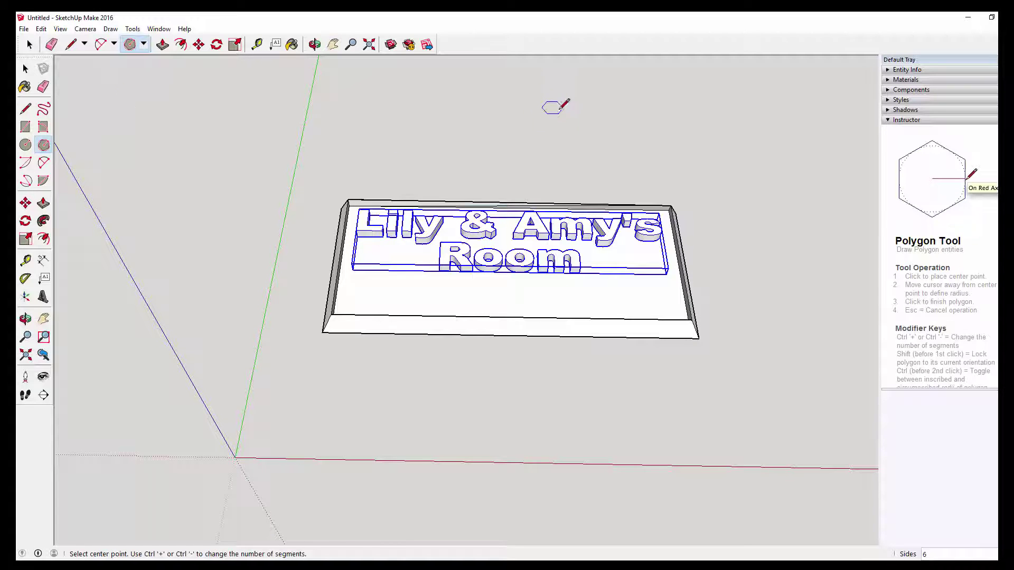
left_click(515, 99)
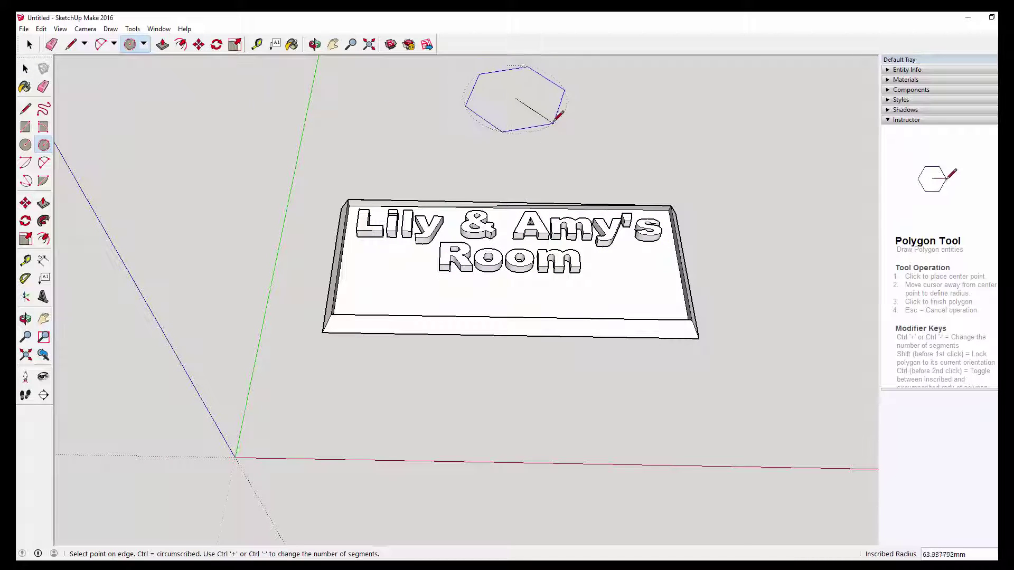
left_click(571, 98)
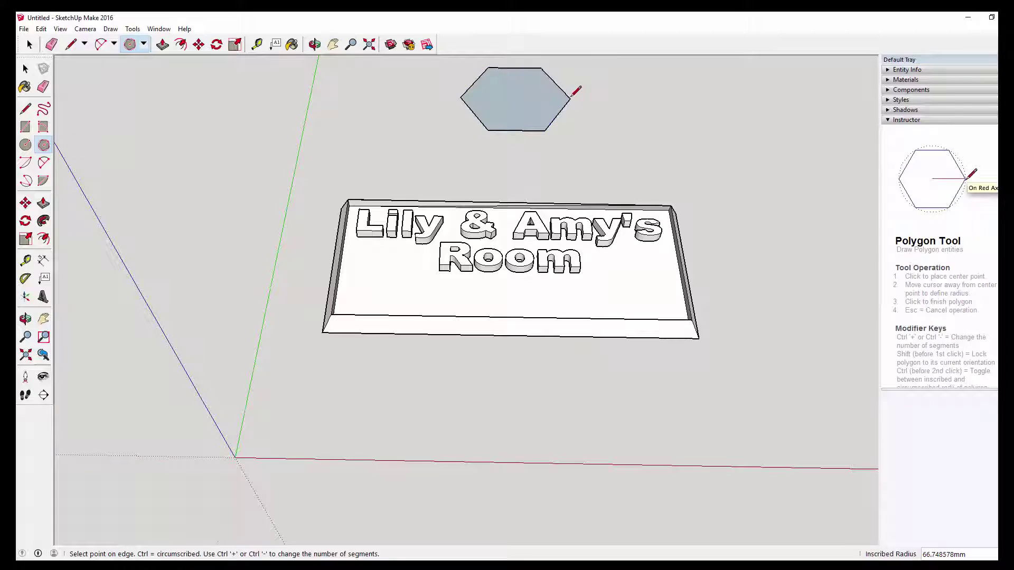
Step: Draw a second, rotated hexagon from the same centre overlapping the first
left_click(515, 97)
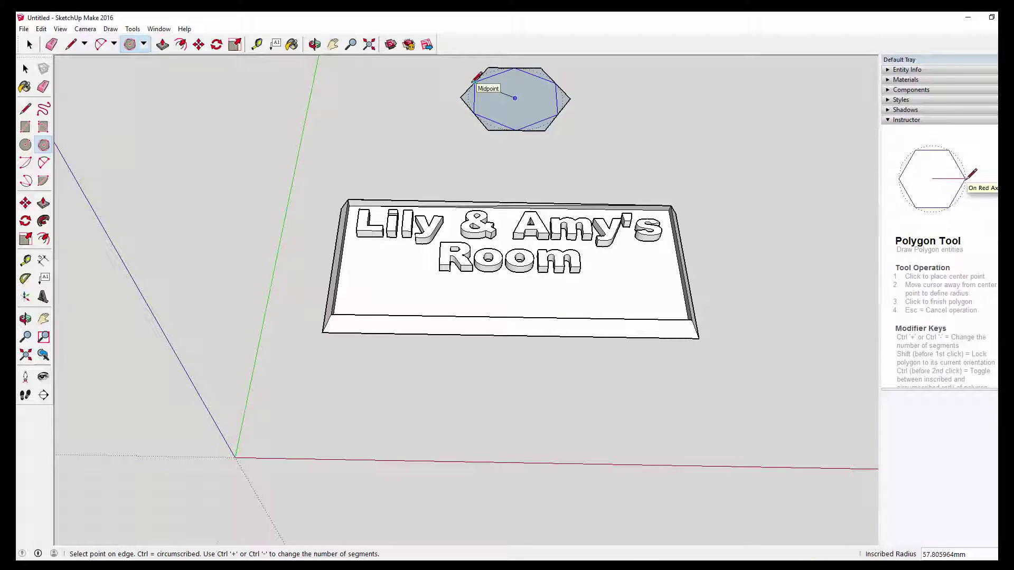
left_click(474, 82)
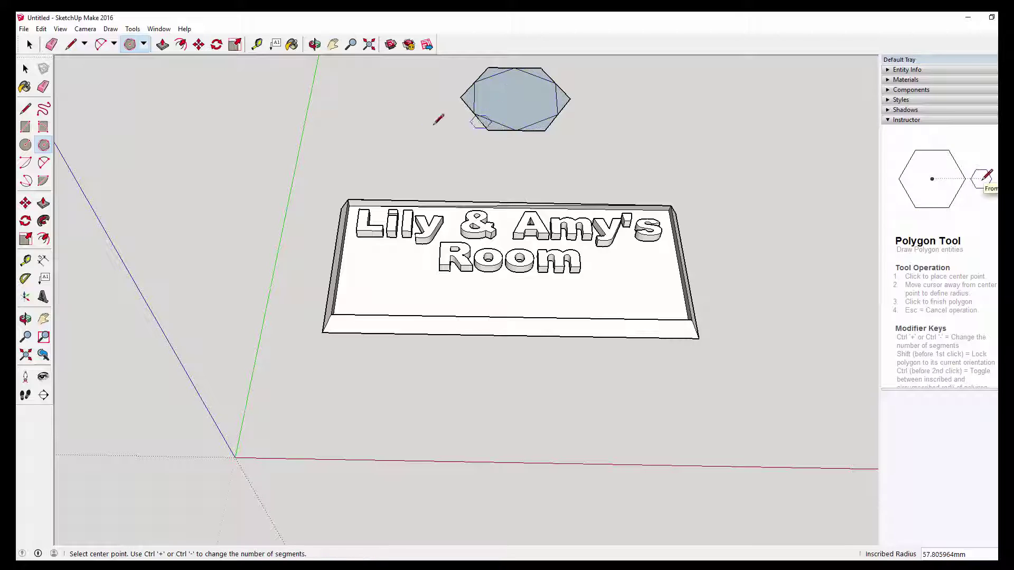
left_click(26, 69)
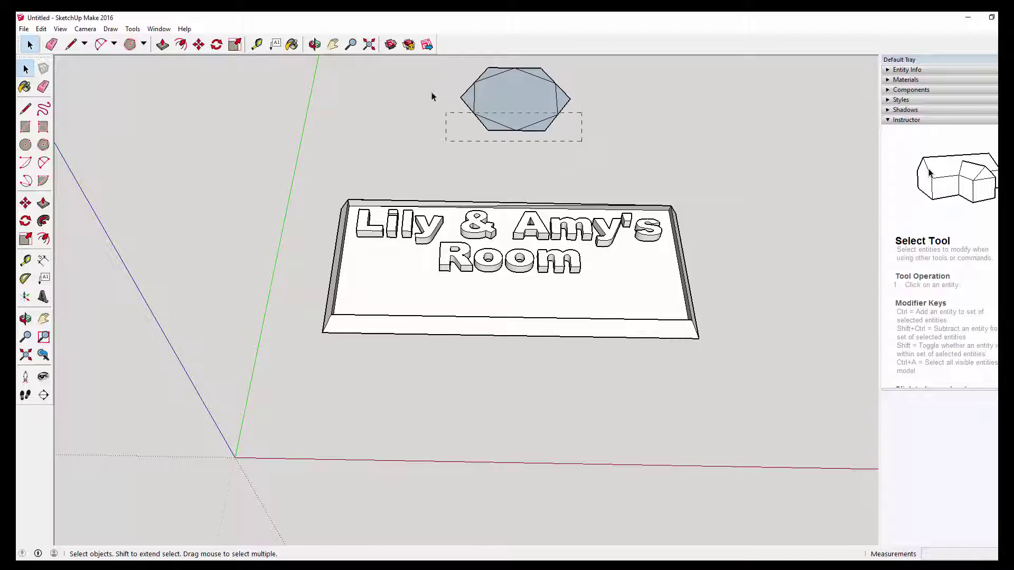
Step: Select the hexagons and try a centred resize, then cancel it
left_click_drag(422, 66, 422, 66)
right_click(532, 88)
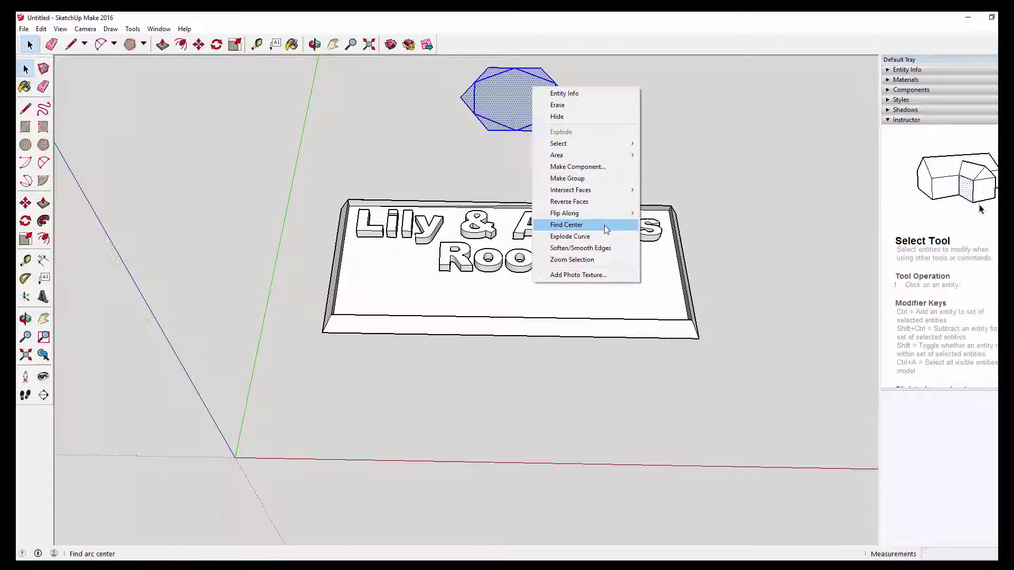
left_click(596, 236)
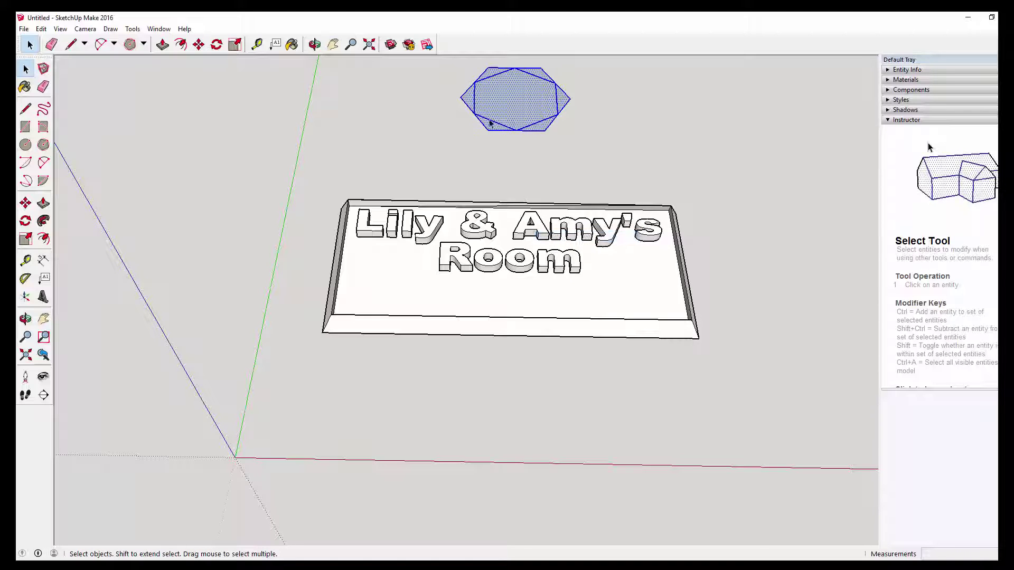
left_click(235, 45)
left_click(462, 68)
key("ctrl")
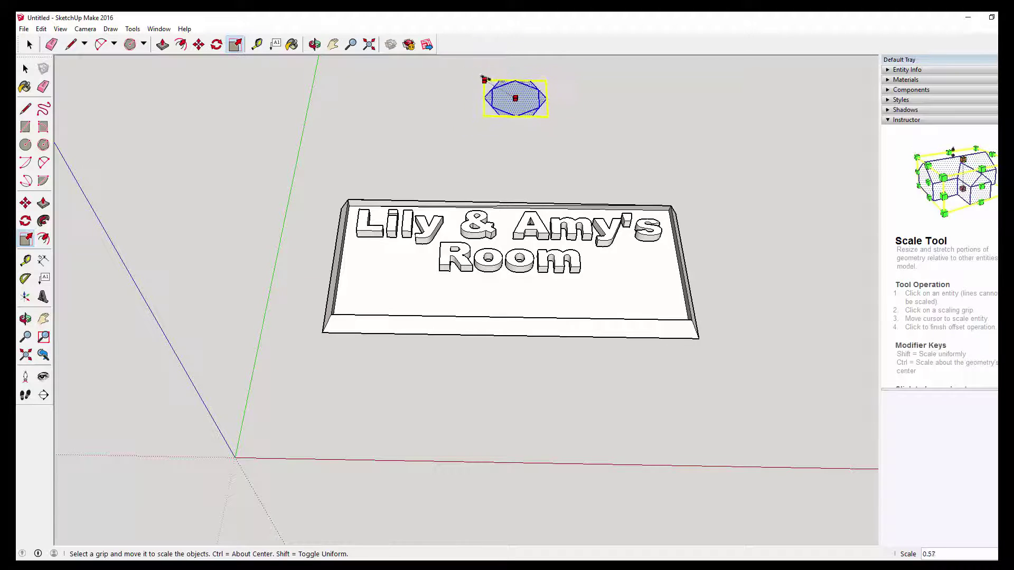
key("Escape")
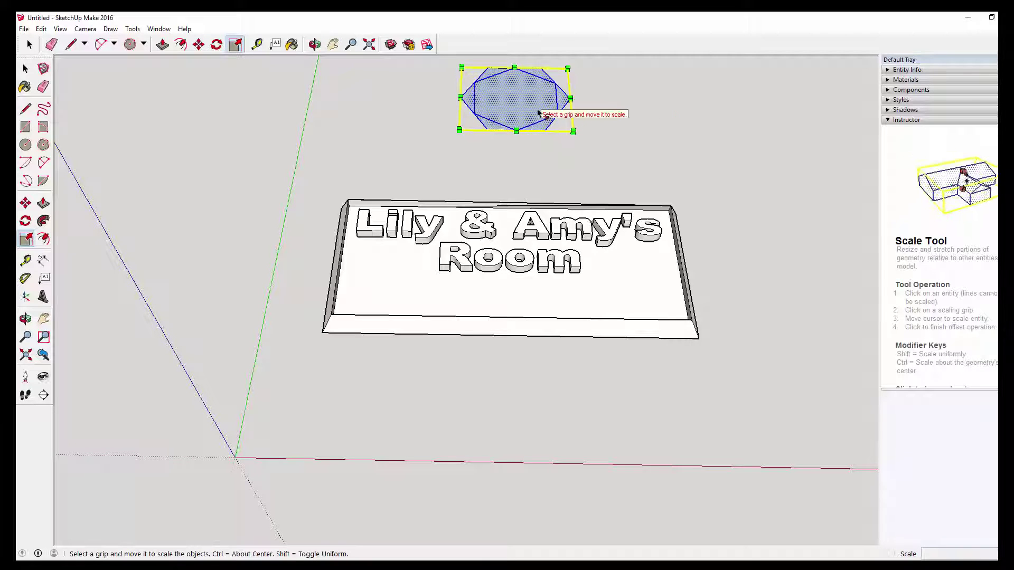
left_click(26, 68)
left_click(563, 111)
Step: Scale the inner hexagon face to 0.5, then 1.28, forming six star points
left_click(546, 107)
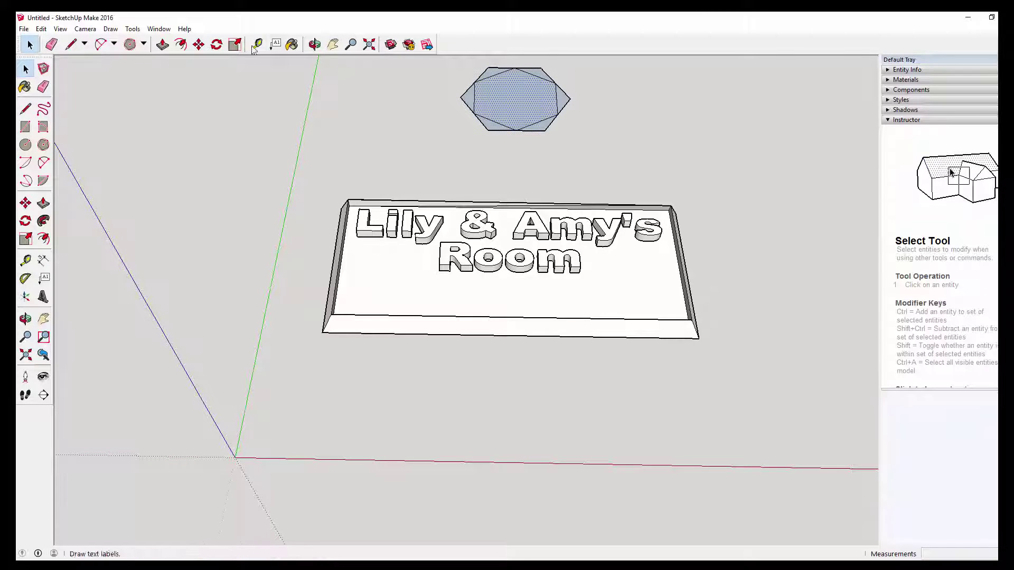
left_click(235, 44)
left_click(474, 68)
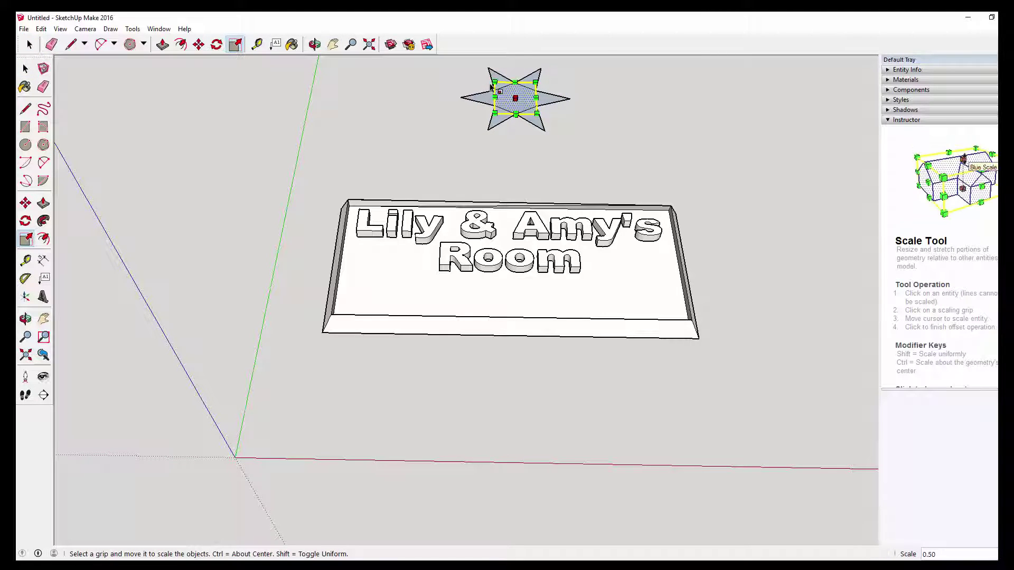
left_click(494, 83)
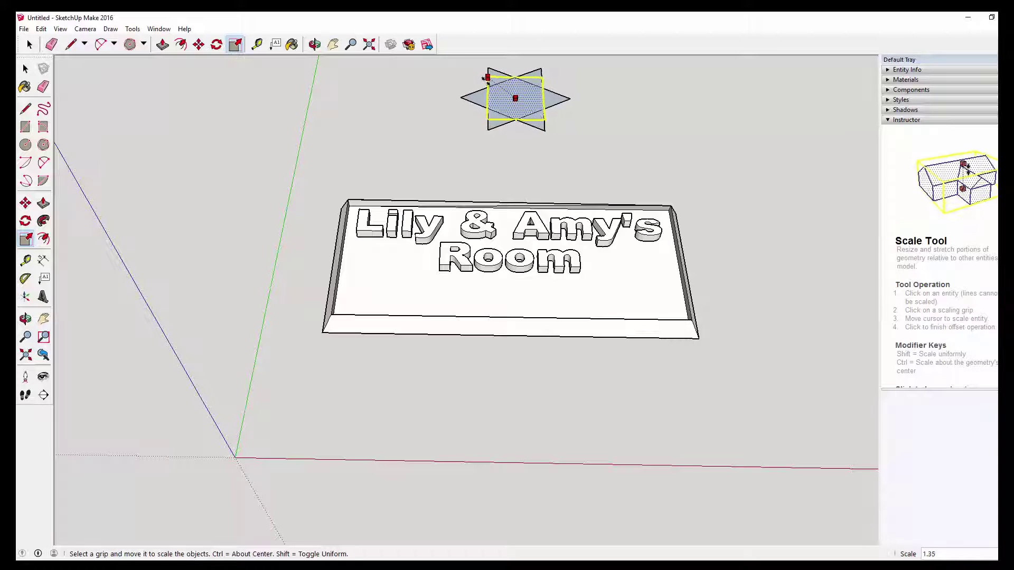
left_click(489, 79)
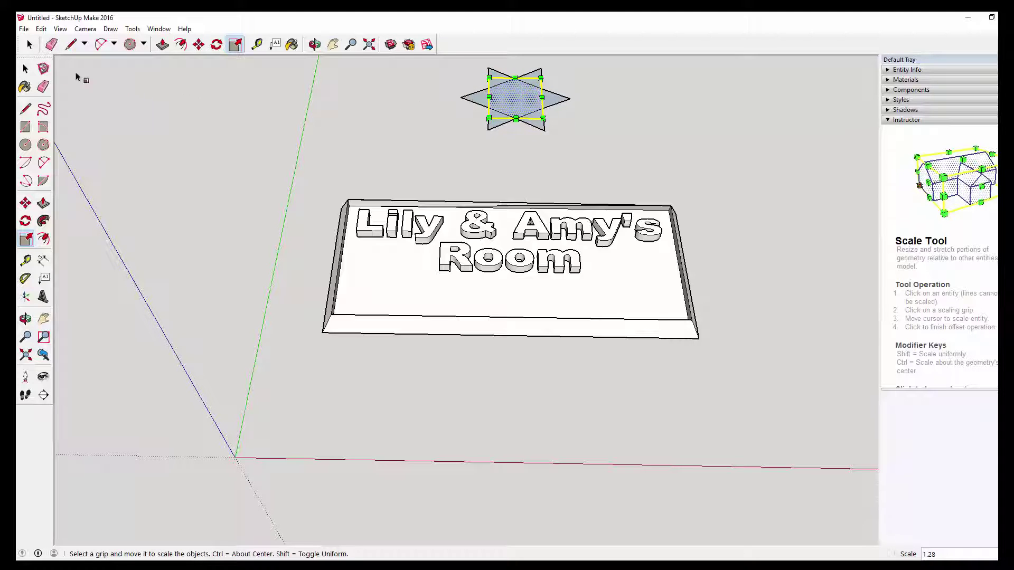
left_click(43, 87)
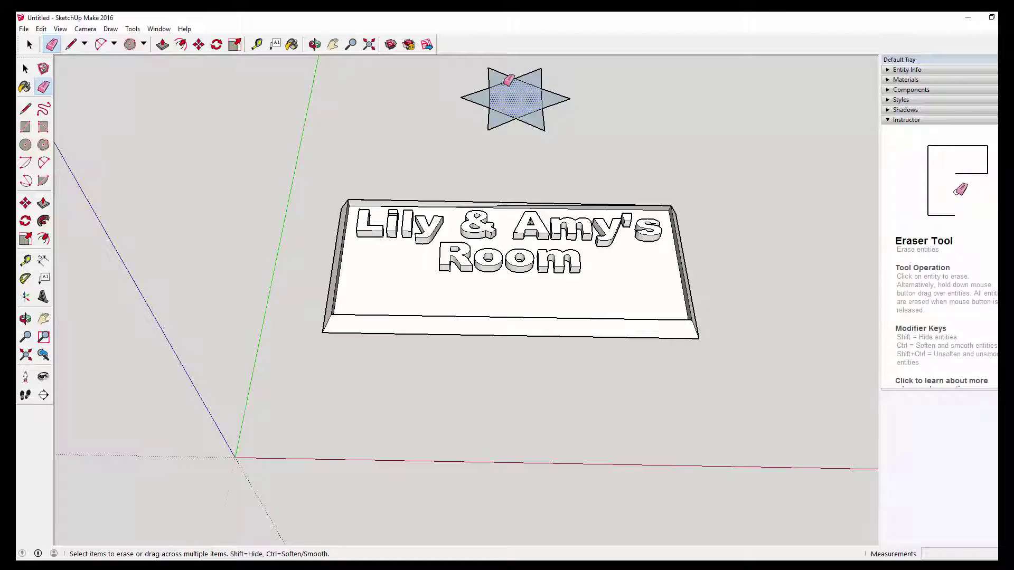
Step: Erase the inner face and leftover edges, leaving one clean six-pointed star face
left_click(506, 83)
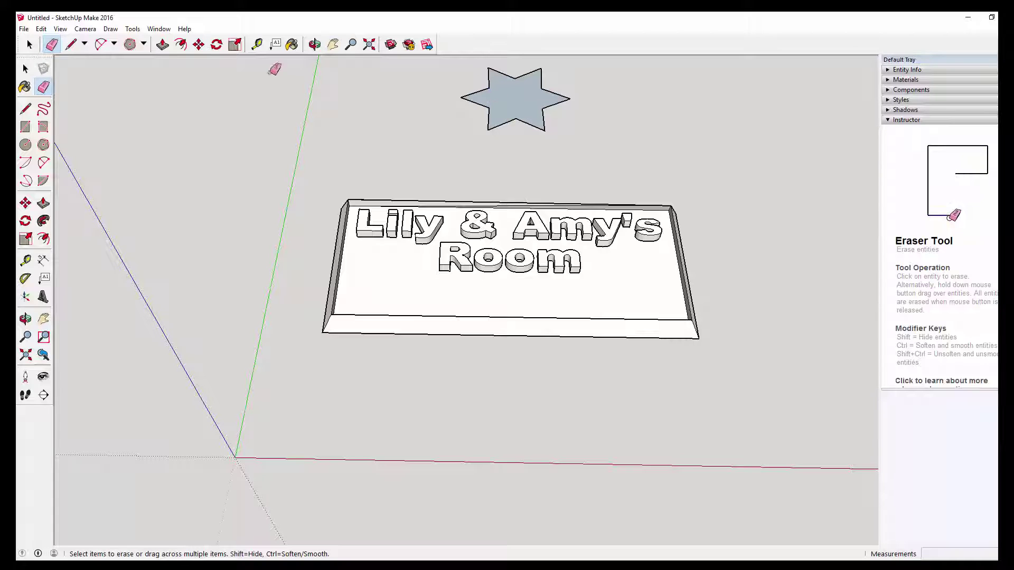
left_click(25, 69)
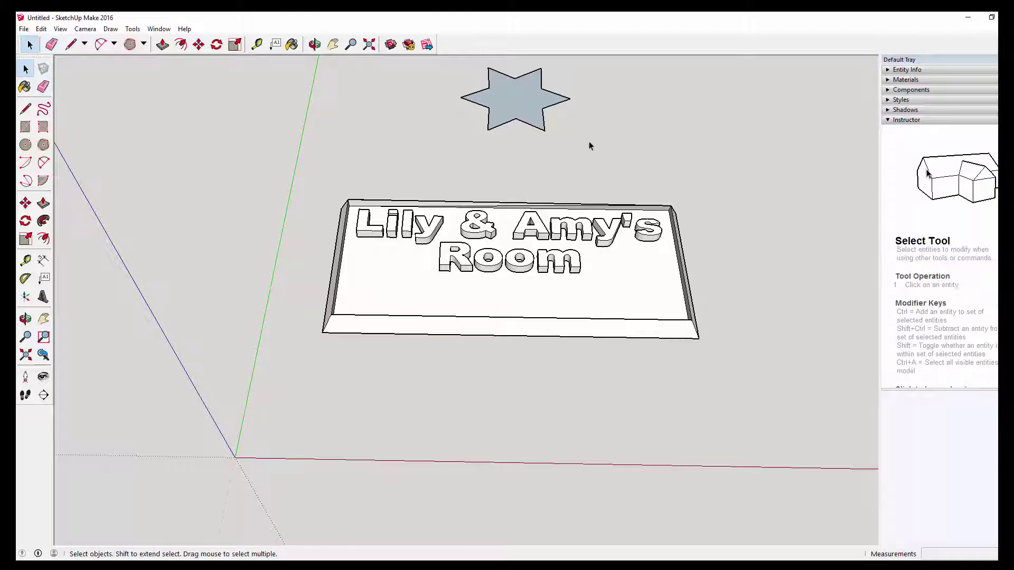
Step: Shrink the star to half size with a 0.5 scale
left_click_drag(437, 62, 433, 59)
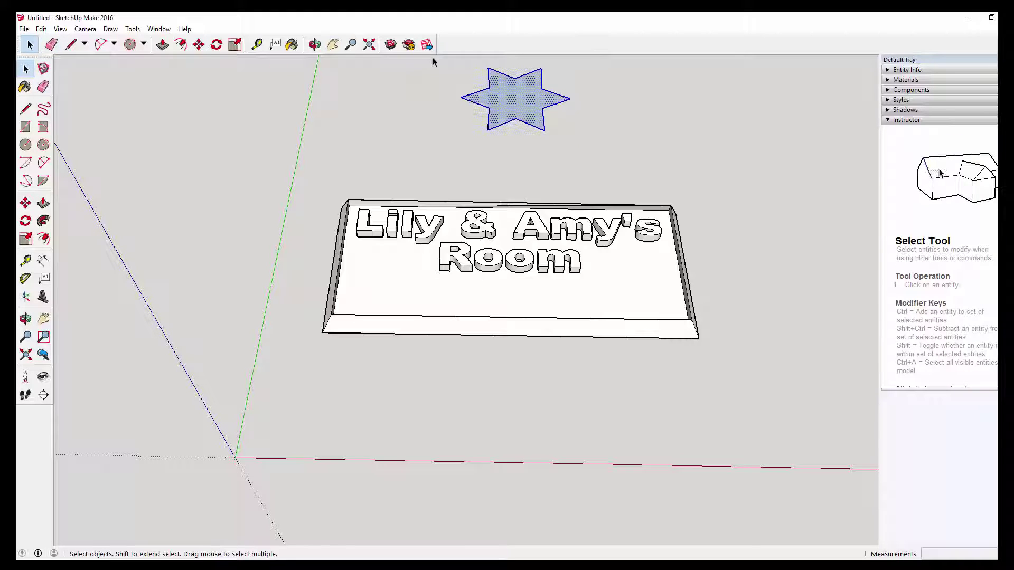
left_click(236, 47)
left_click_drag(462, 68, 516, 99)
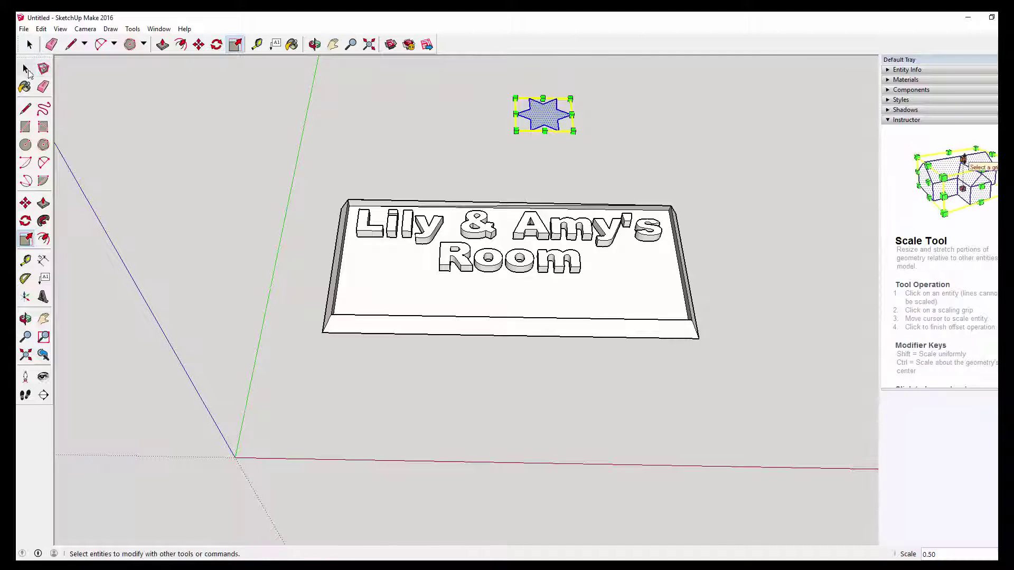
Step: Move the star onto the plaque left of 'Room' and paste a copy at the right side
left_click(26, 69)
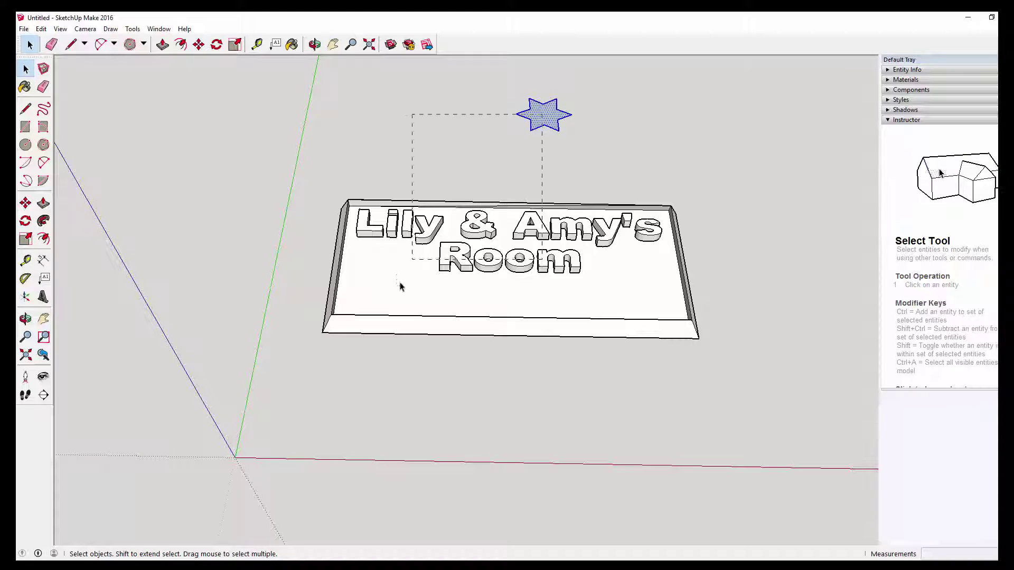
left_click_drag(613, 79, 613, 80)
left_click_drag(452, 64, 682, 141)
left_click(198, 44)
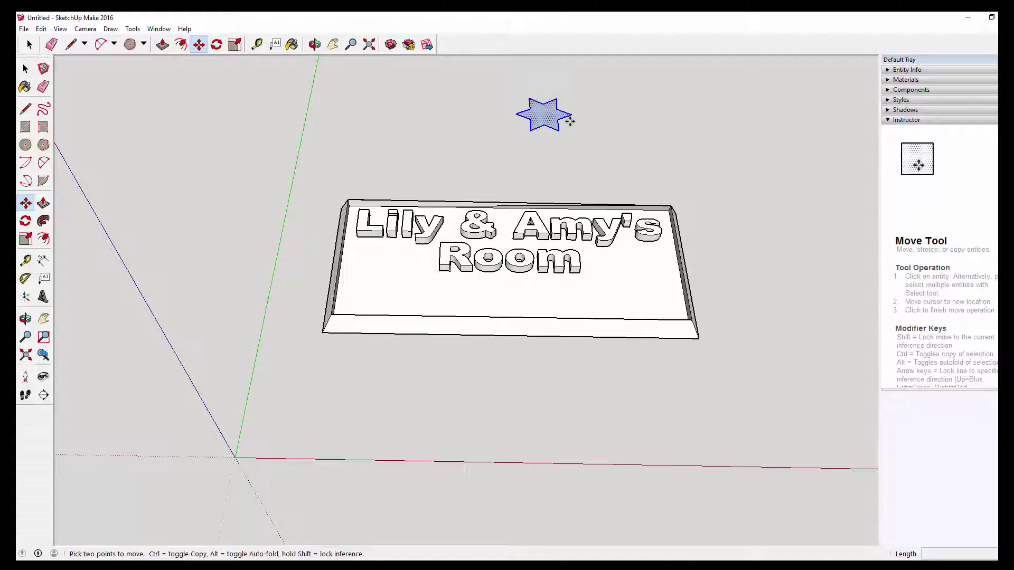
left_click(535, 128)
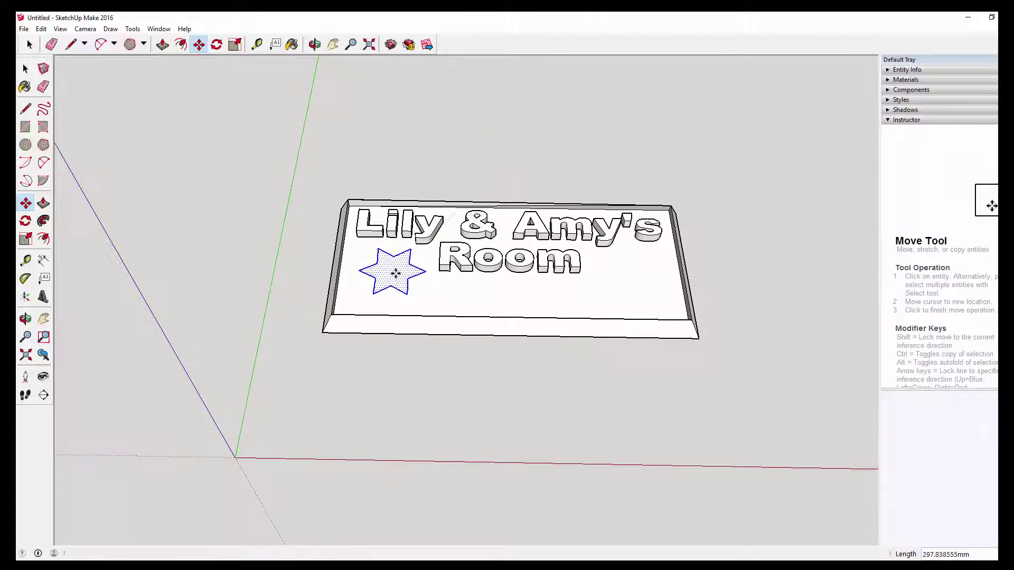
left_click(384, 285)
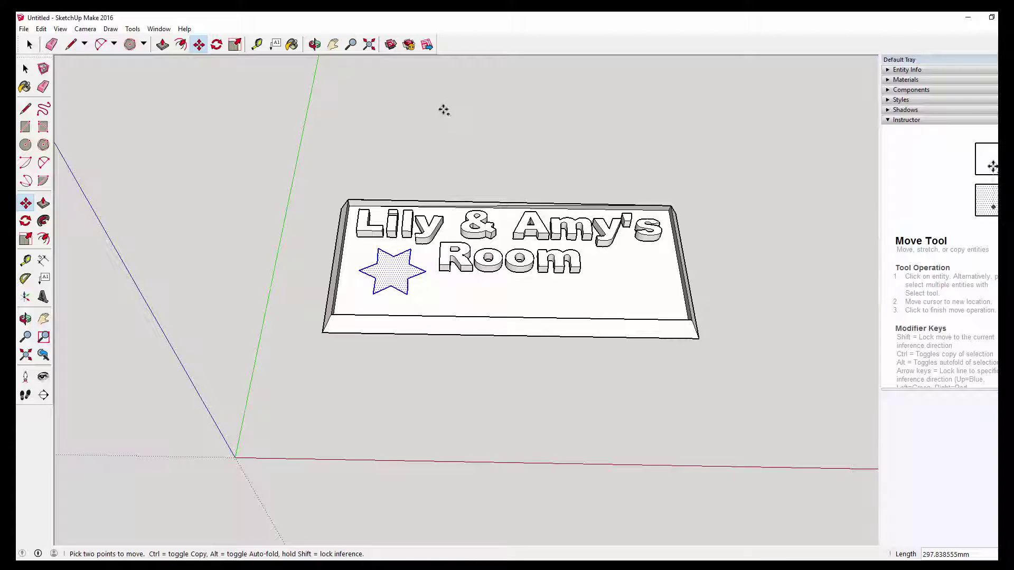
key("ctrl+v")
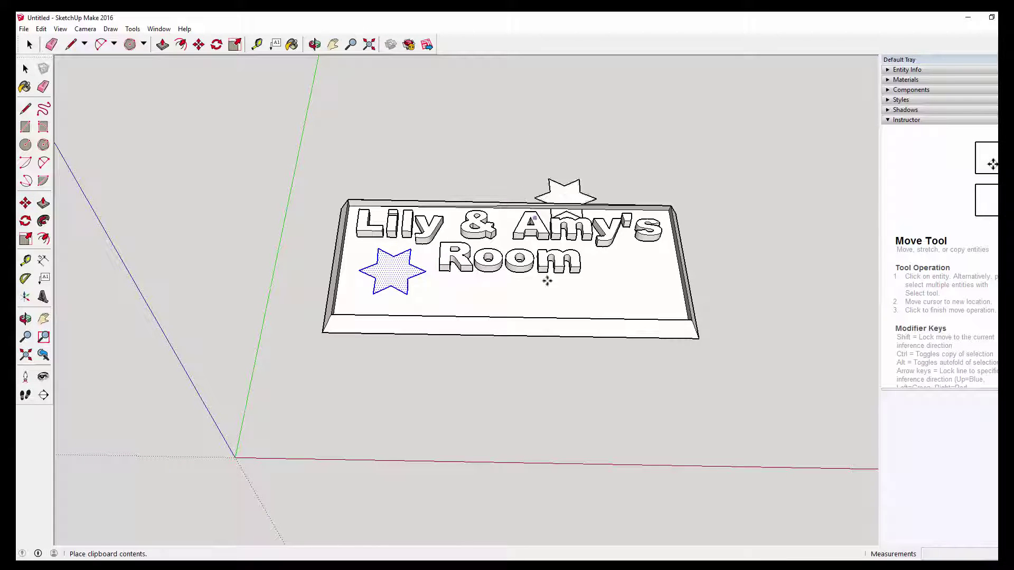
left_click(605, 301)
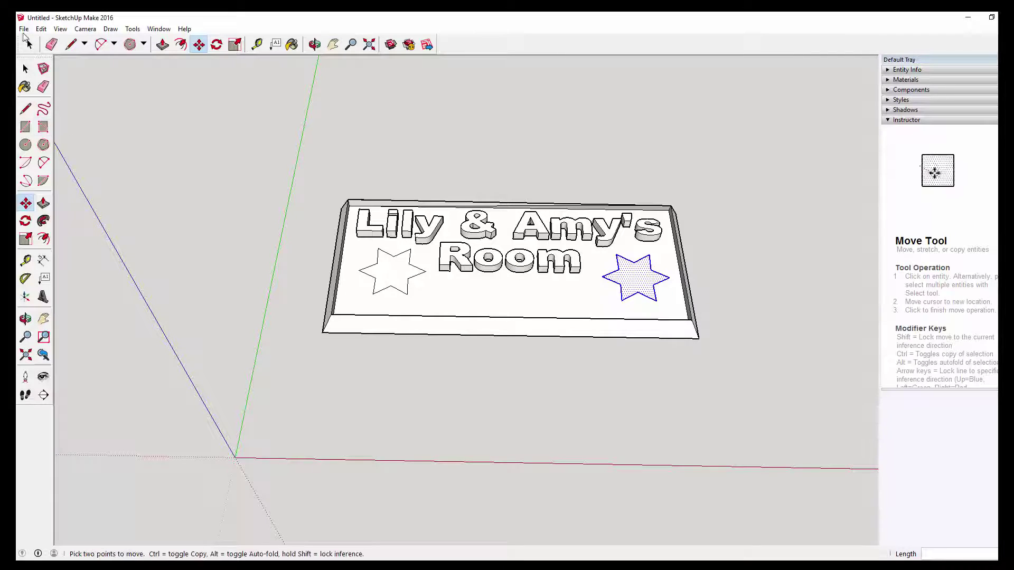
Step: Push/pull the right star and then the left star up to about 9.96 mm
left_click(162, 44)
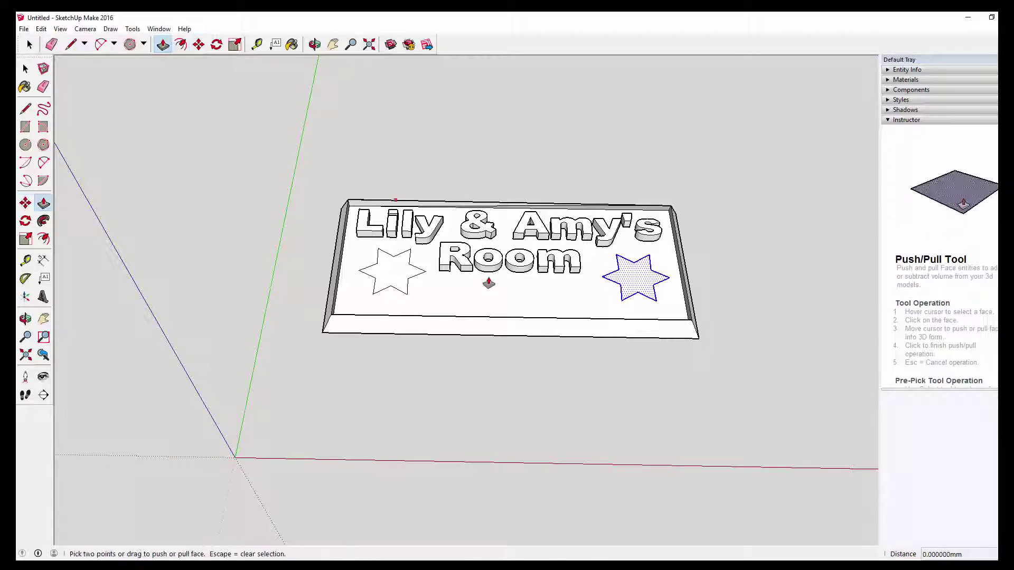
left_click(394, 272)
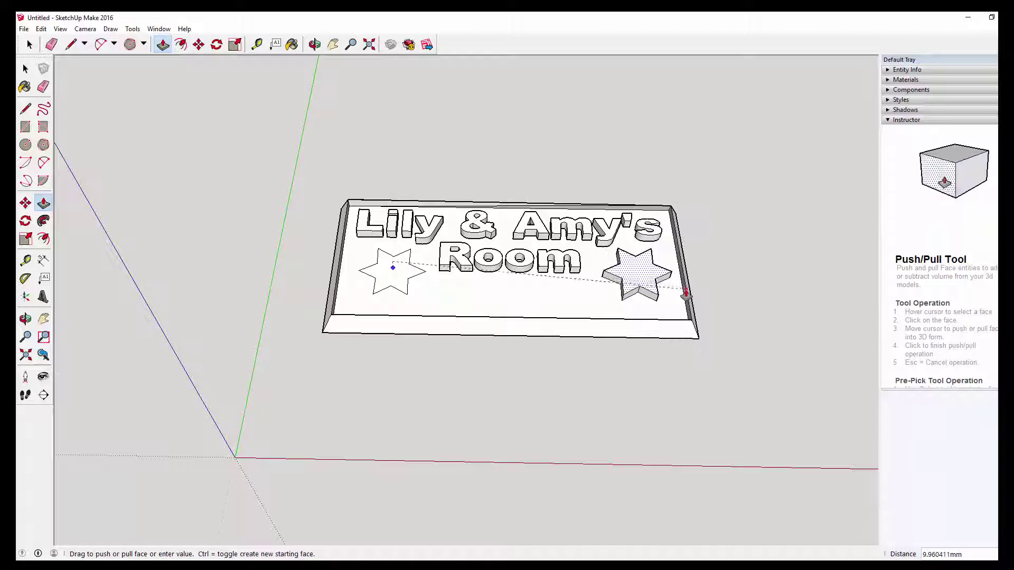
left_click(686, 292)
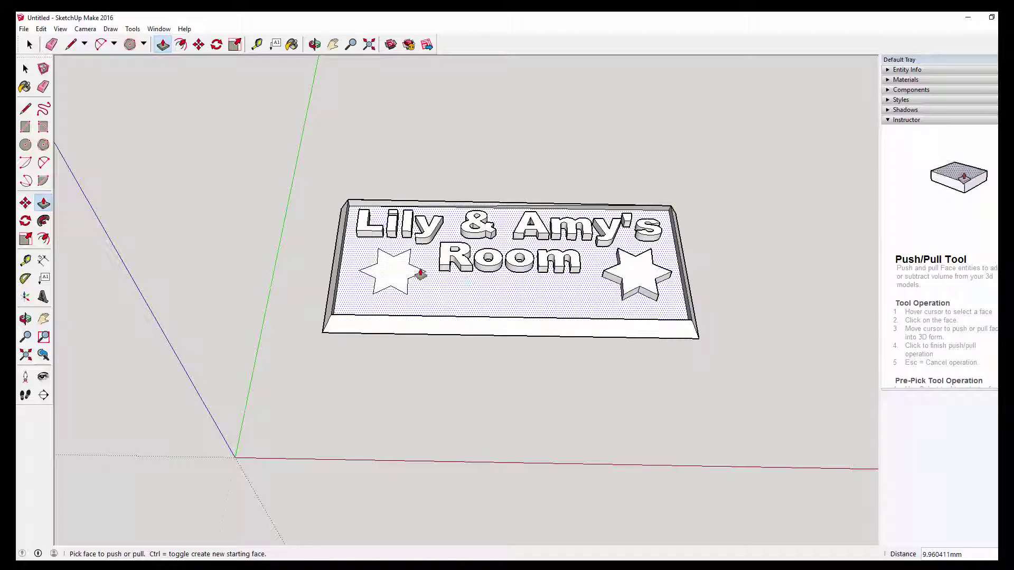
left_click(394, 269)
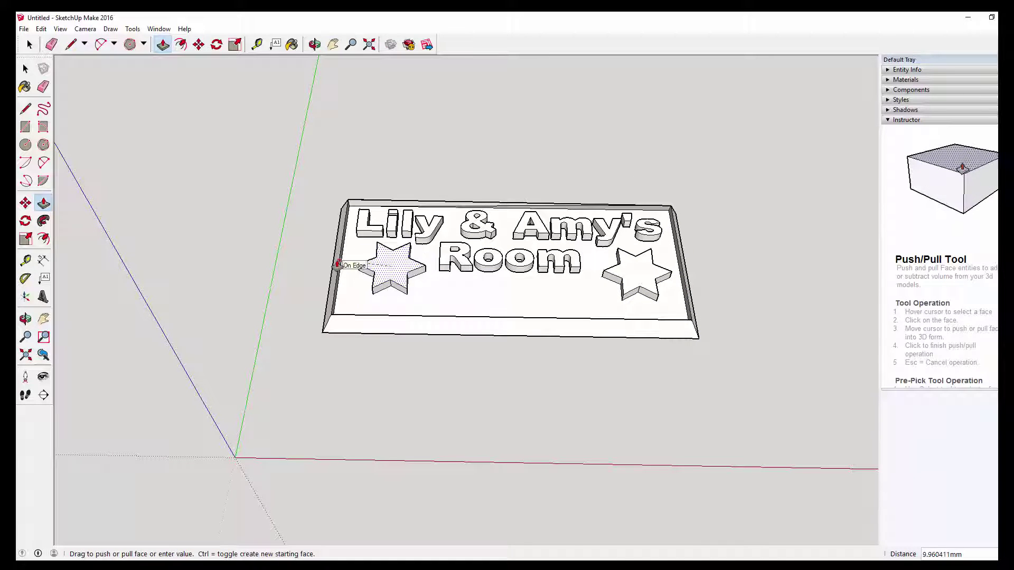
left_click(338, 264)
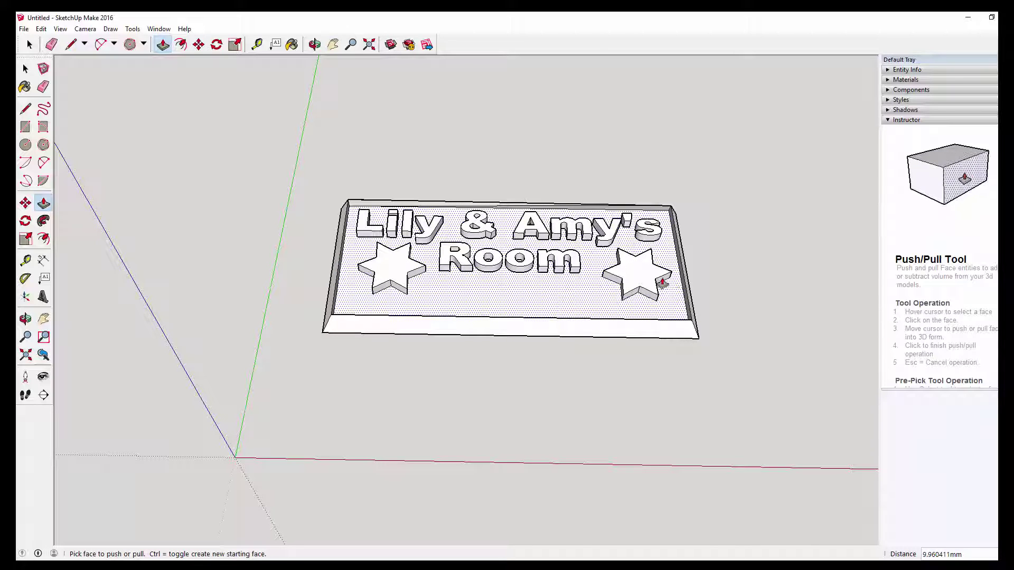
left_click(314, 44)
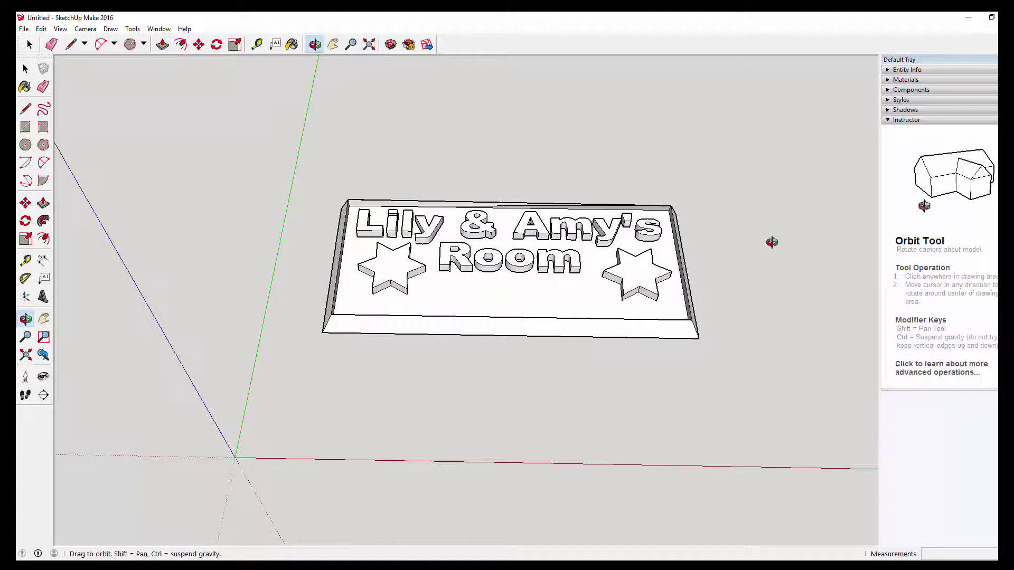
left_click_drag(747, 285, 728, 323)
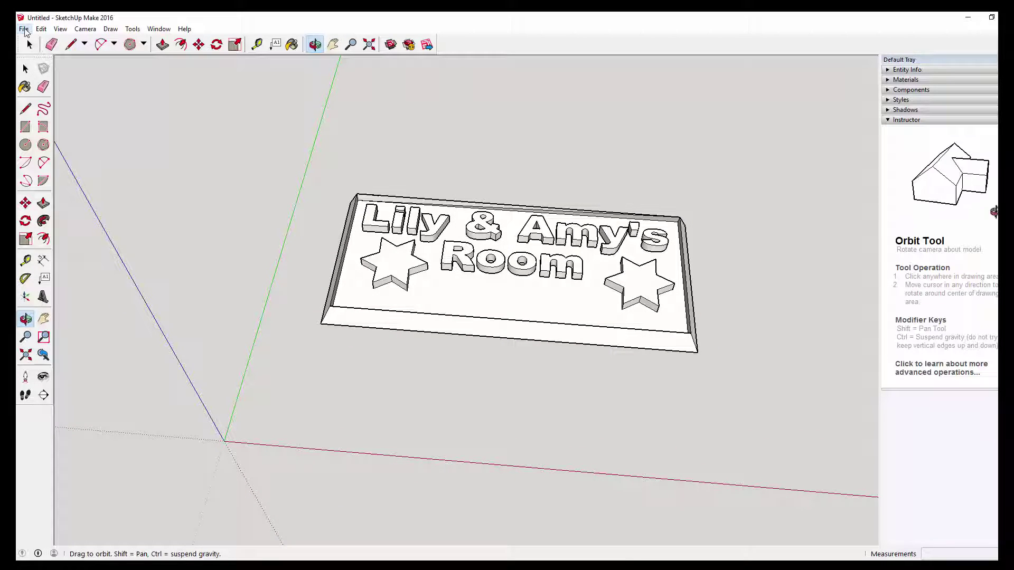
Step: Export the model as a 3D Model to the Desktop as Untitled.obj in OBJ format
left_click(24, 29)
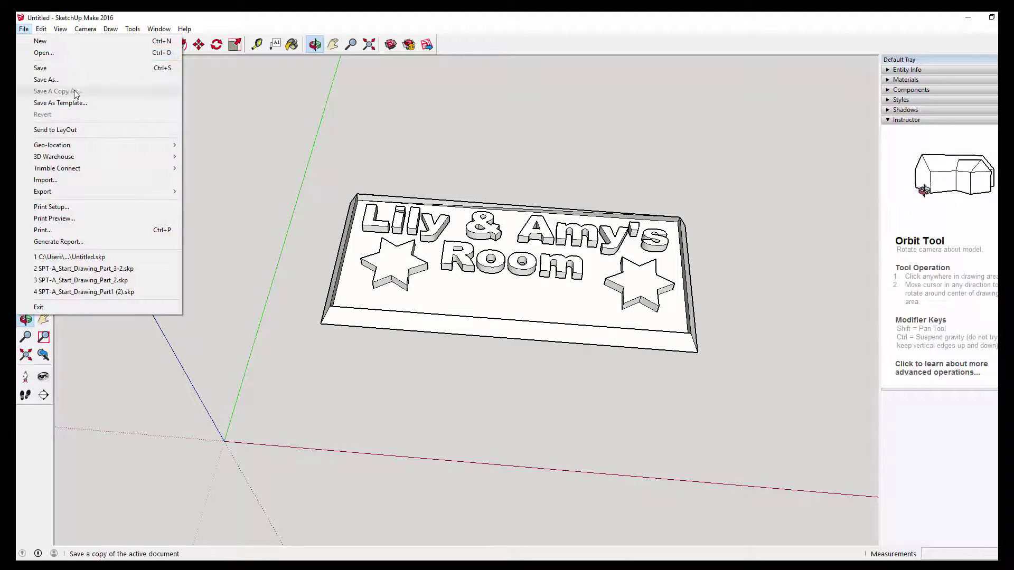
left_click(32, 32)
left_click(27, 29)
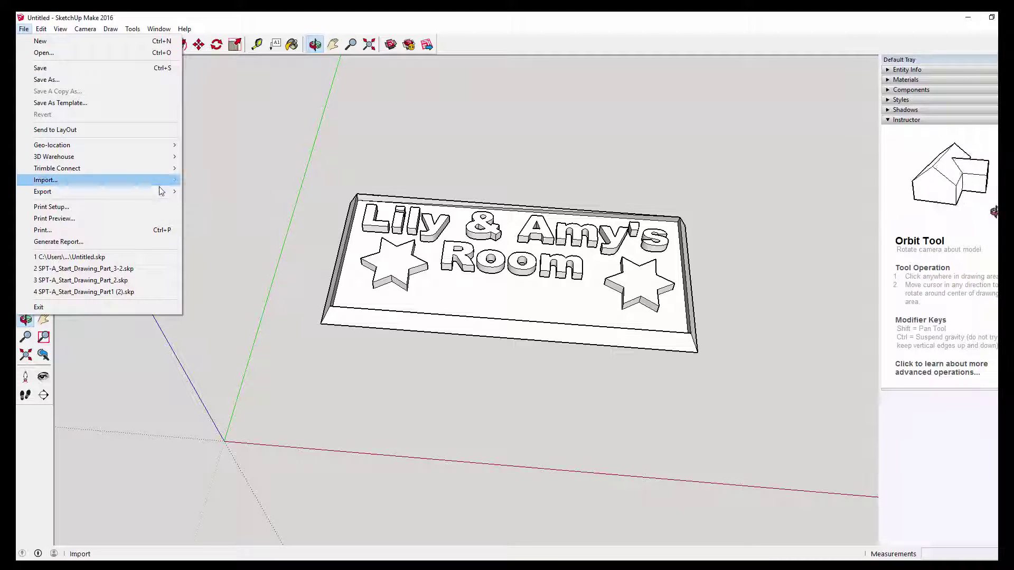
mouse_move(170, 191)
left_click(220, 191)
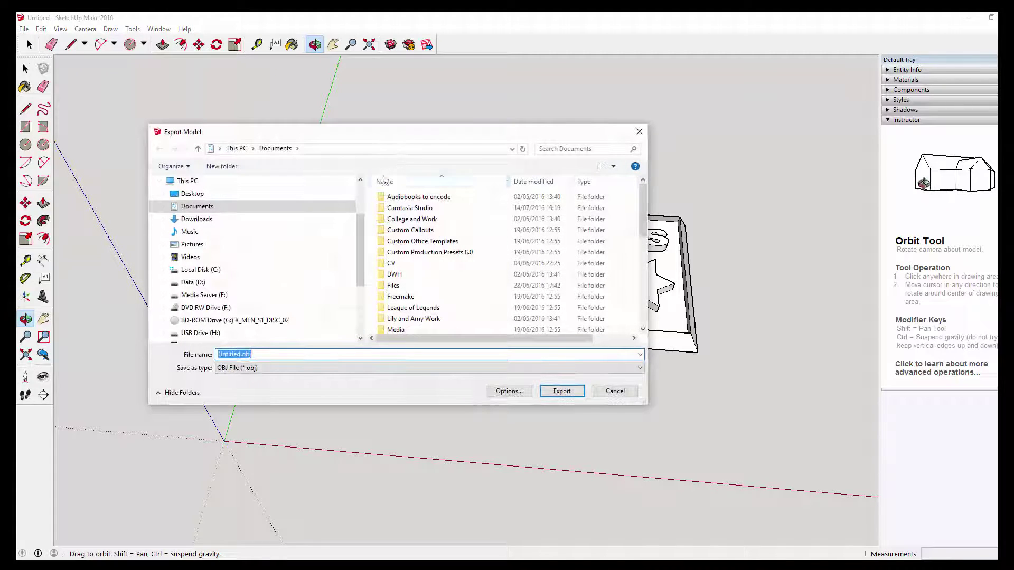
left_click(193, 197)
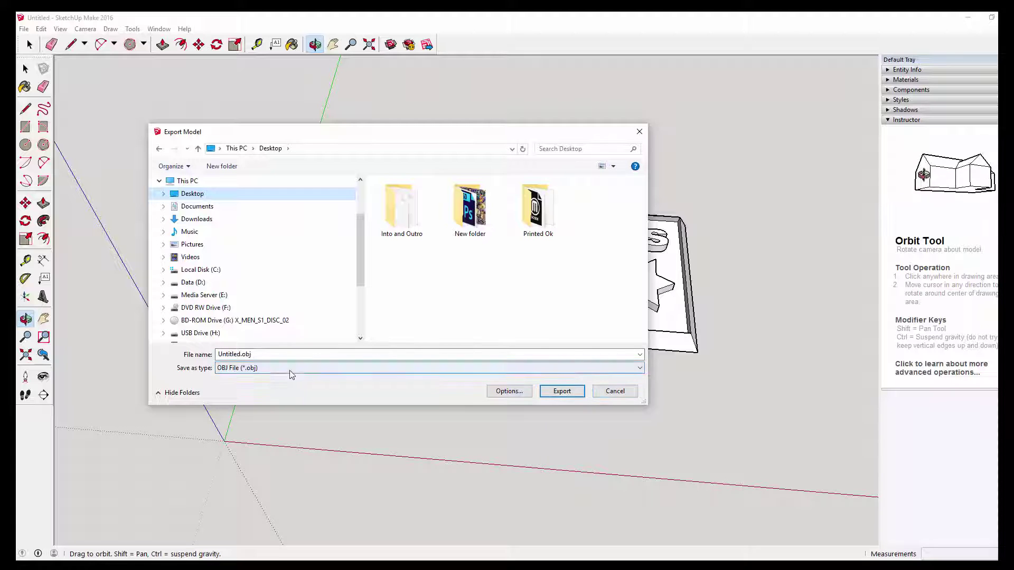
left_click(580, 394)
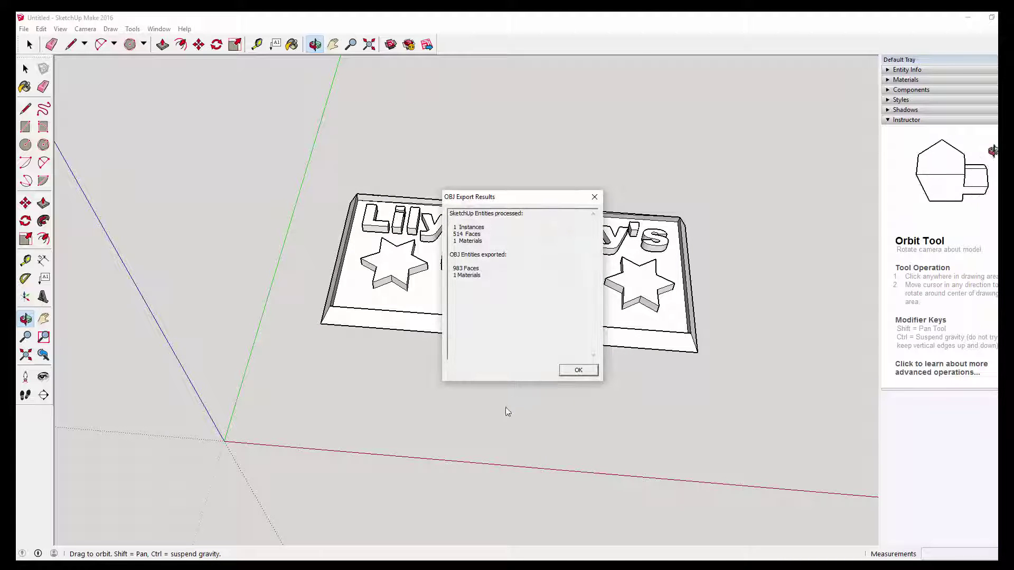
Step: Dismiss the export results and load Untitled.obj from the Desktop into Cura
left_click(577, 371)
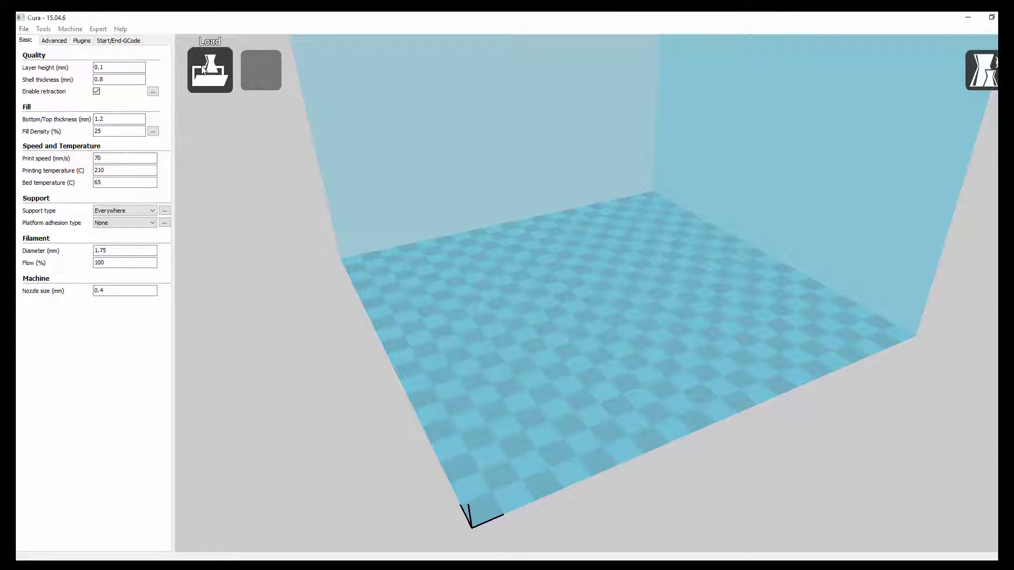
left_click(210, 72)
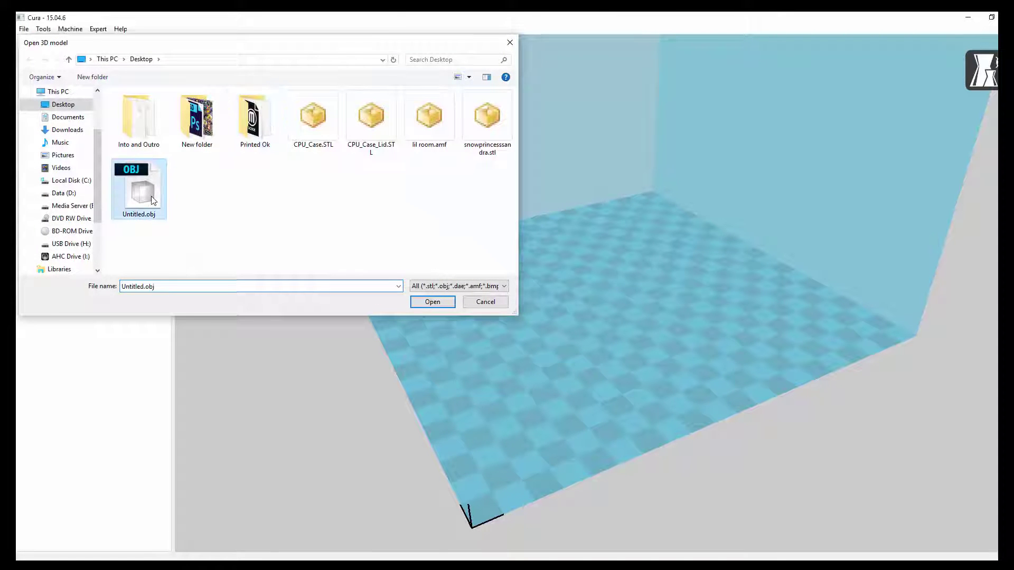
double_click(140, 190)
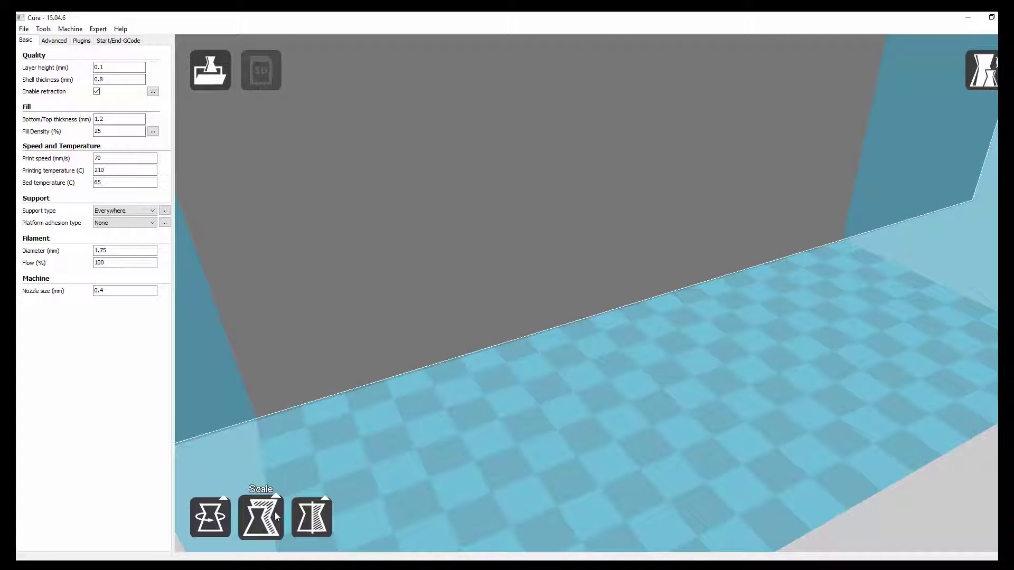
Step: Scale the model uniformly by entering 0.3 as the X scale
left_click(274, 514)
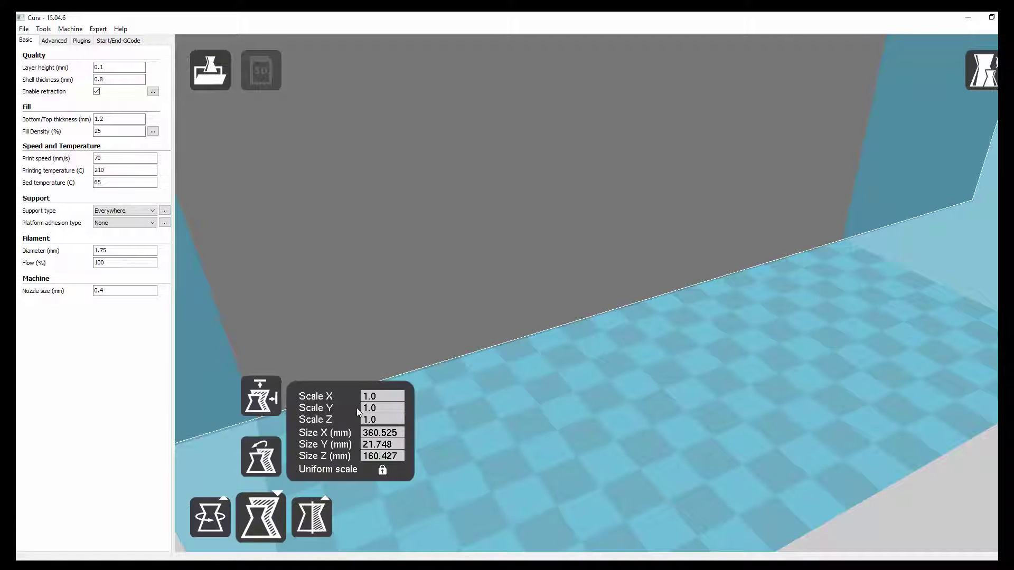
key("BackSpace")
key("BackSpace")
key("BackSpace")
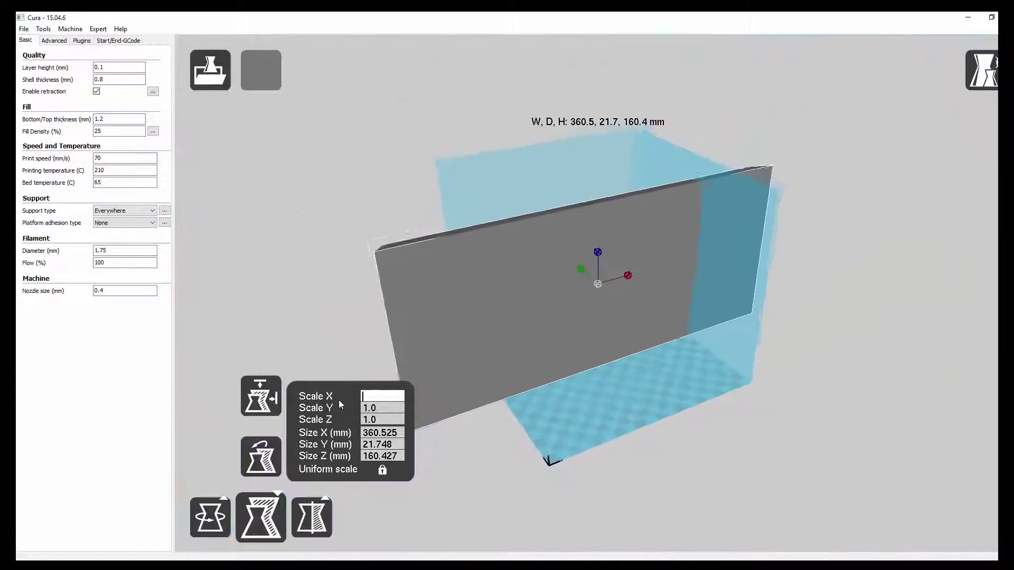
type("0.3")
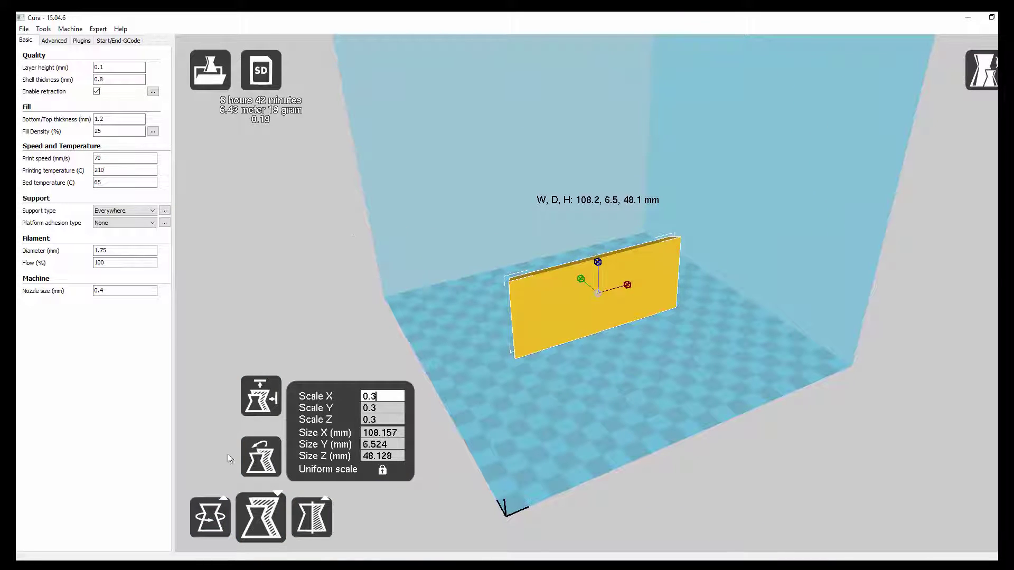
Step: Rotate the plaque until it lies flat on the bed with its lettering up
left_click(201, 523)
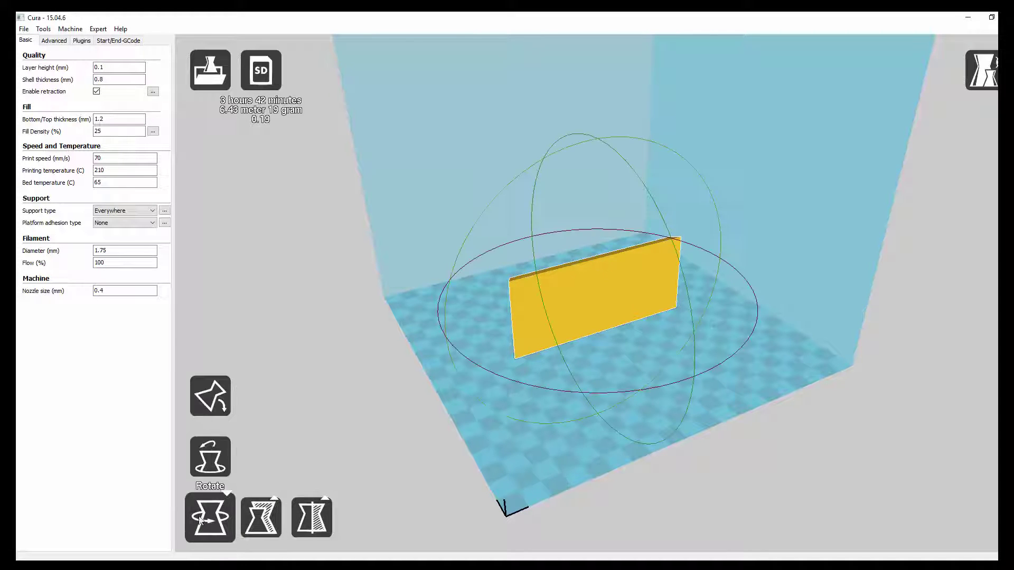
left_click_drag(651, 196, 681, 438)
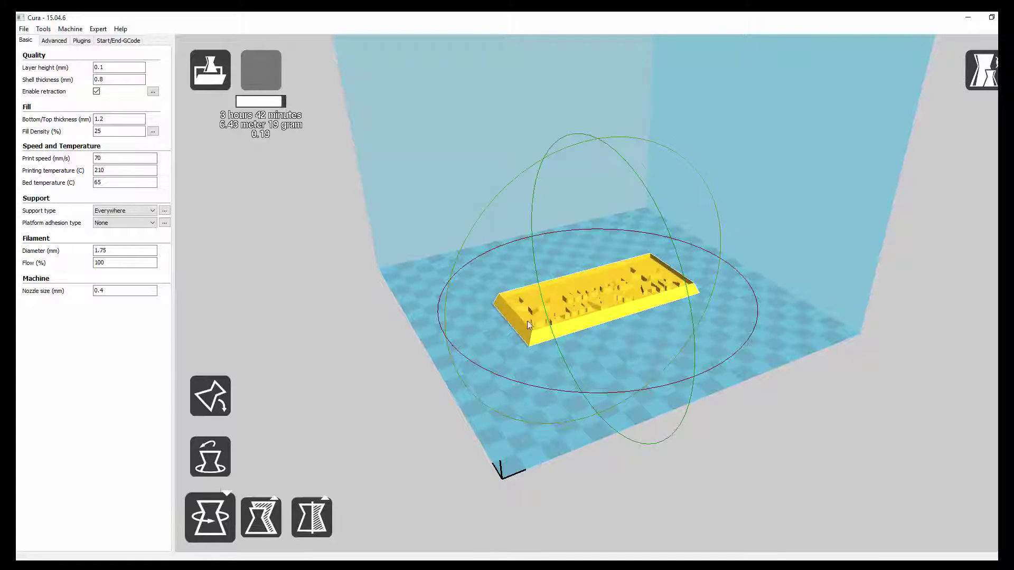
left_click_drag(458, 356, 743, 225)
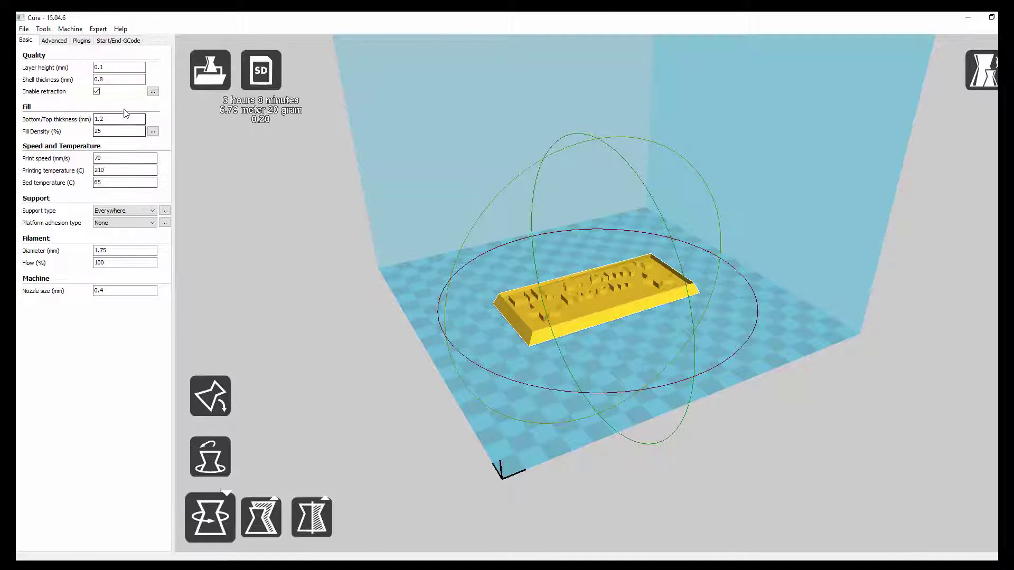
Step: Rescale the plaque uniformly to 0.2, about 72.1 × 32.1 × 4.3 mm, then deselect it
left_click(279, 513)
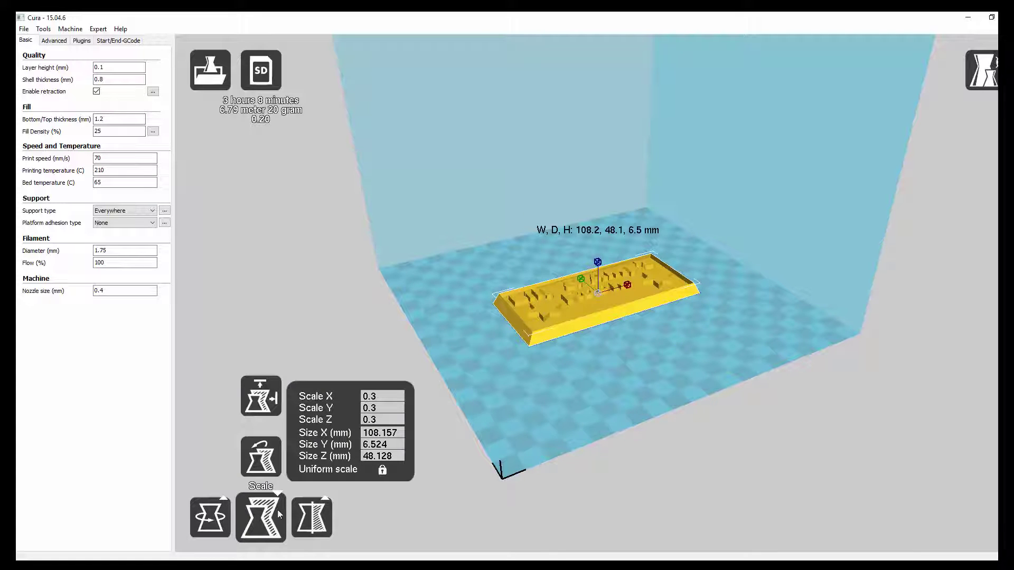
left_click(384, 397)
type(".32")
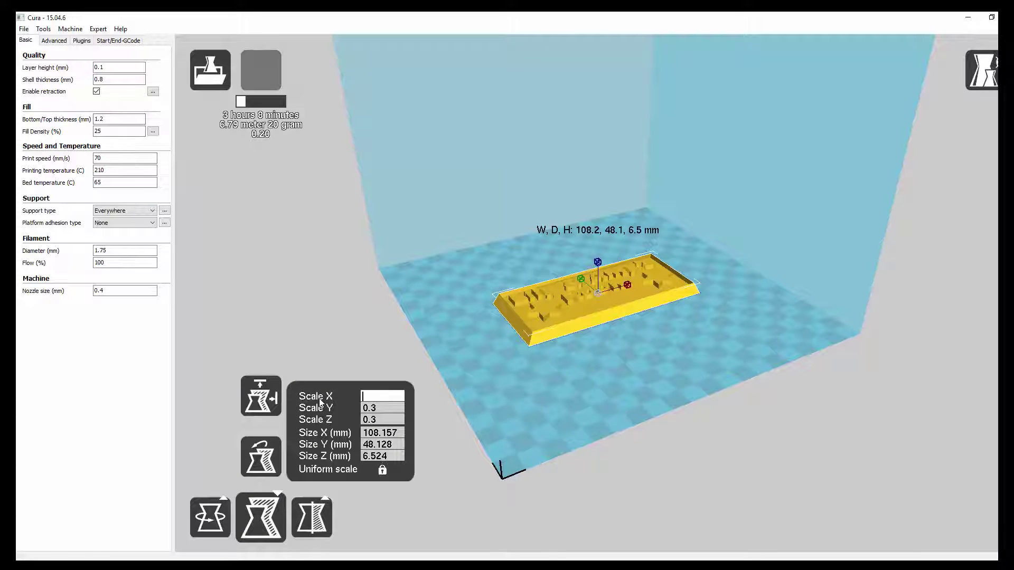
key("Tab")
key("BackSpace")
key("BackSpace")
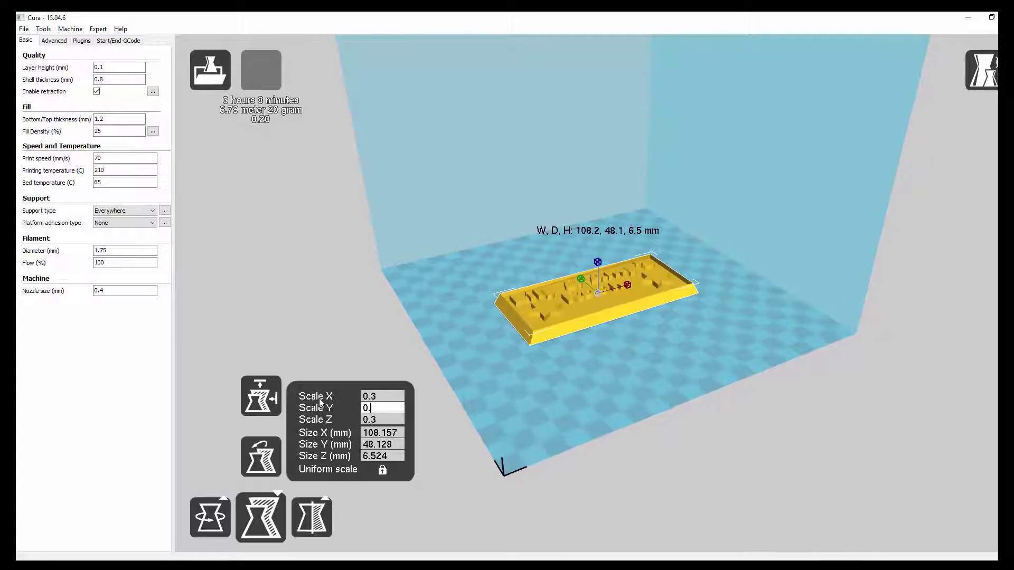
type("2")
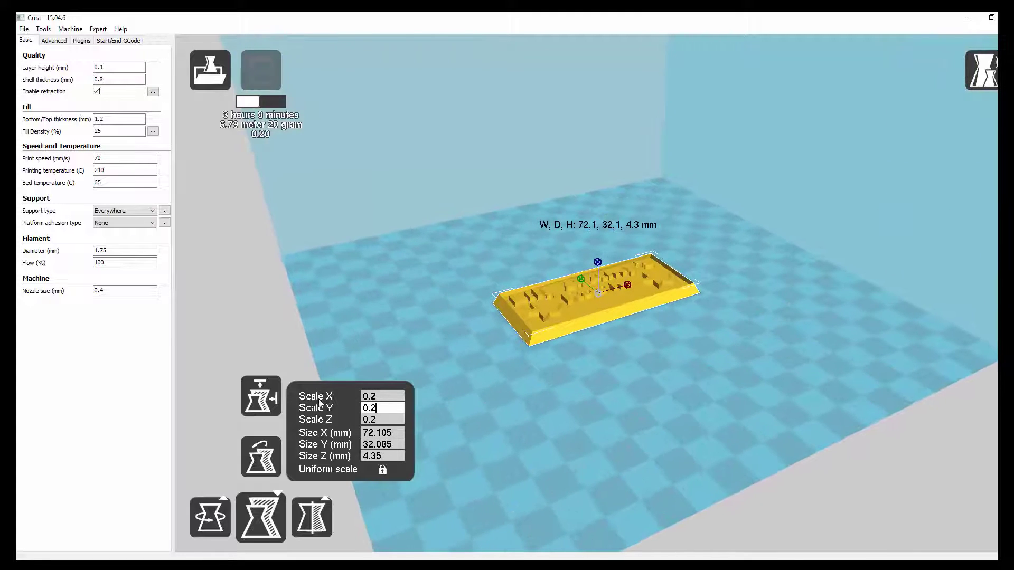
key("Tab")
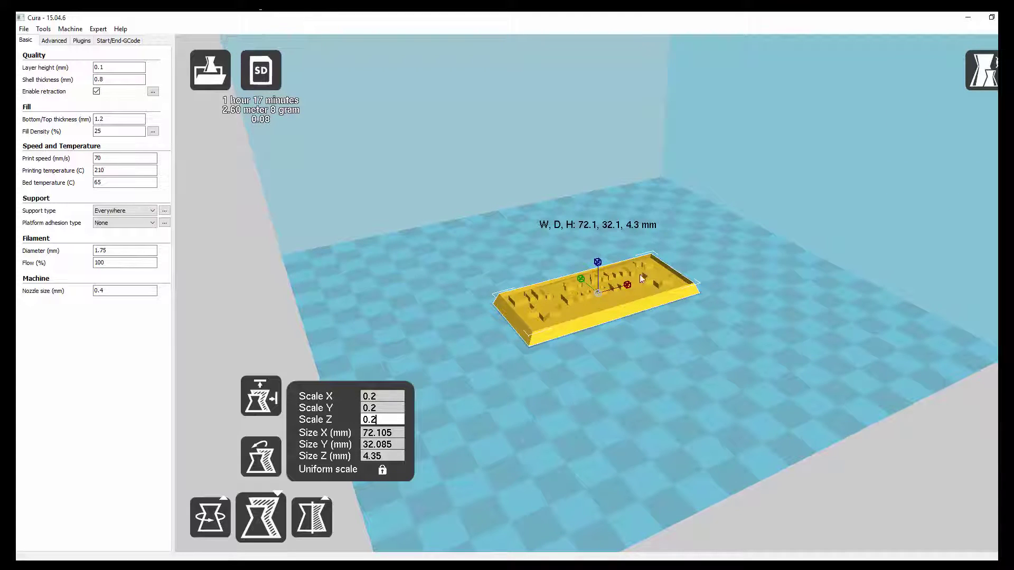
left_click(887, 281)
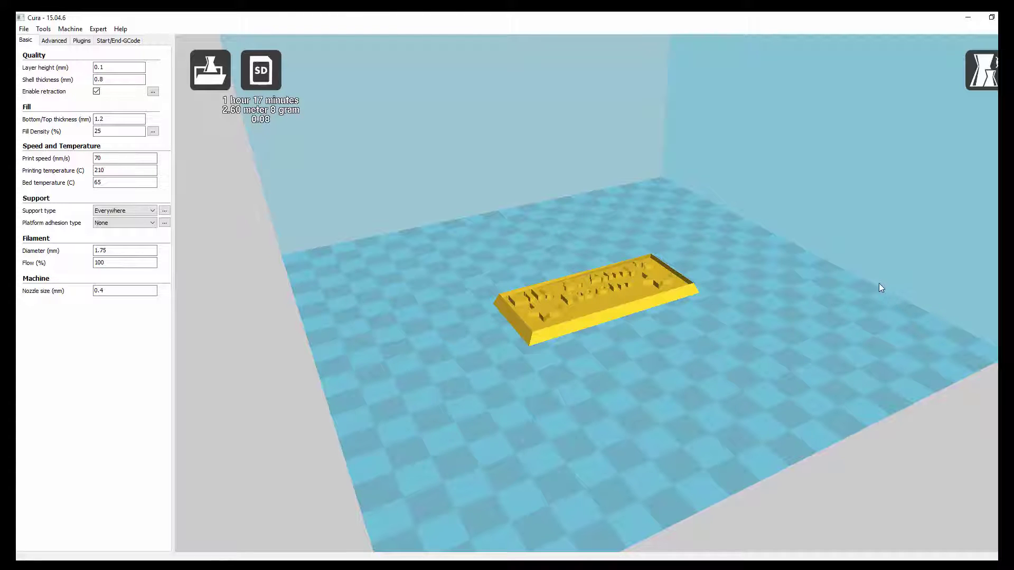